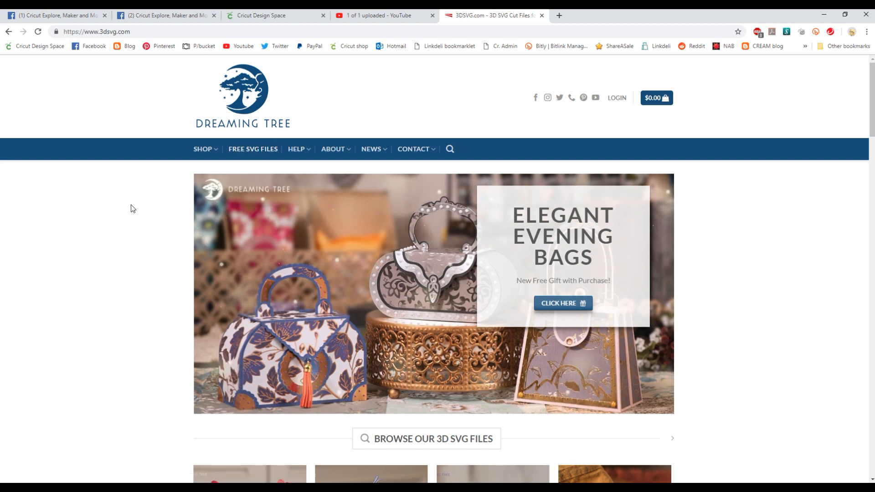
# - Open the Free SVG Files section of the Dreaming Tree site and dismiss the newsletter pop-up
pyautogui.click(250, 152)
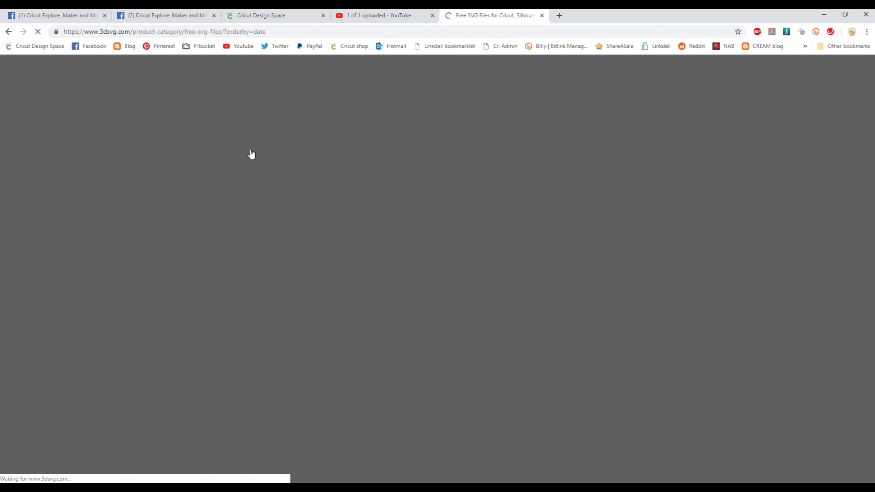
pyautogui.scroll(-3, 117, 271)
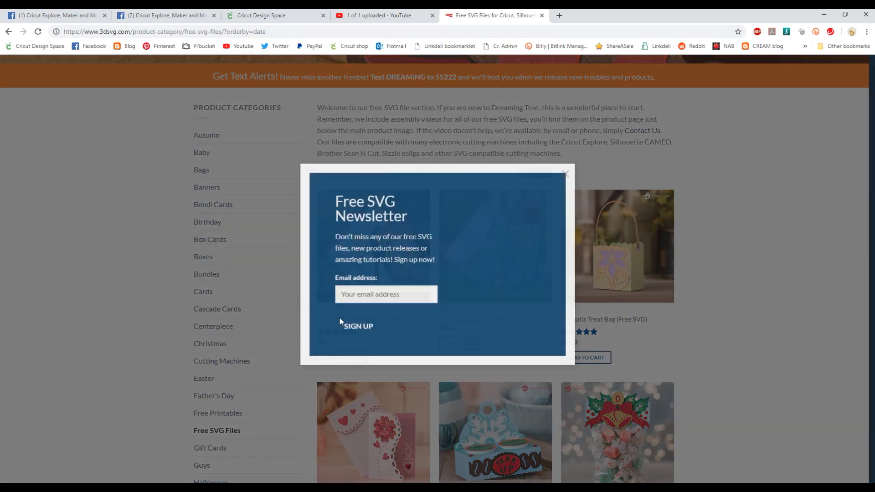
pyautogui.click(565, 179)
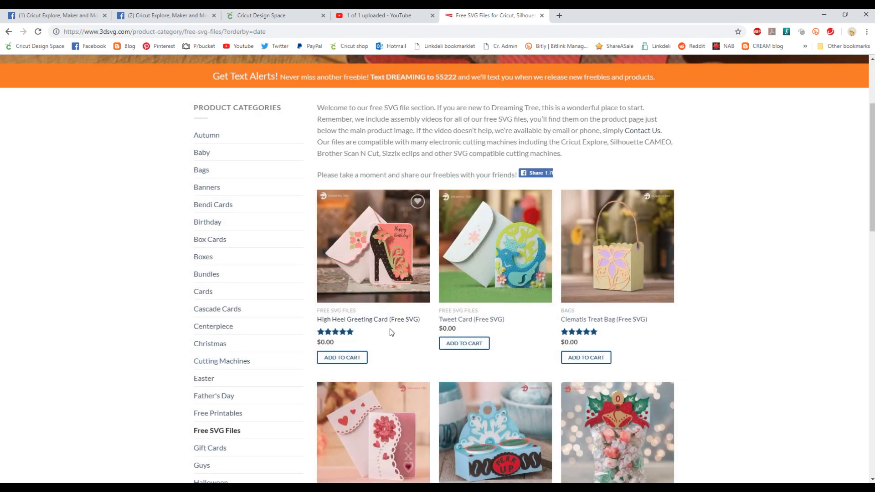
# - Add the High Heel Greeting Card (Free SVG) to the cart from its product page and proceed to checkout
pyautogui.click(362, 242)
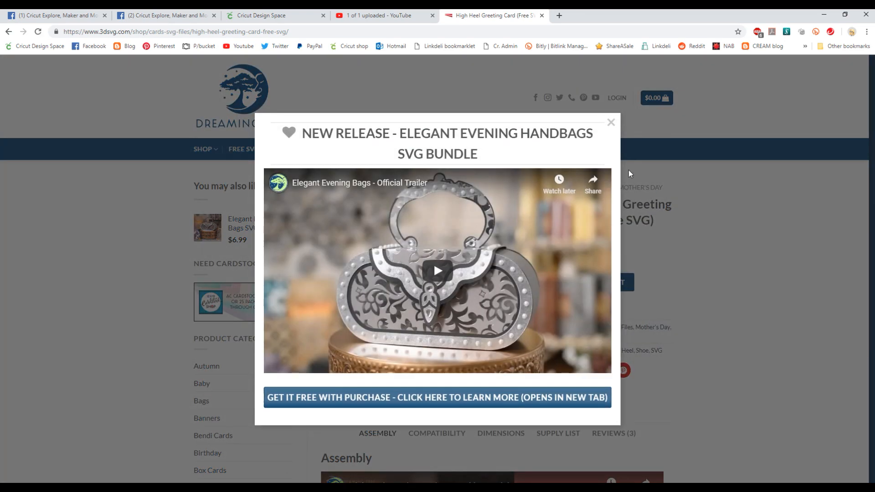
pyautogui.click(611, 123)
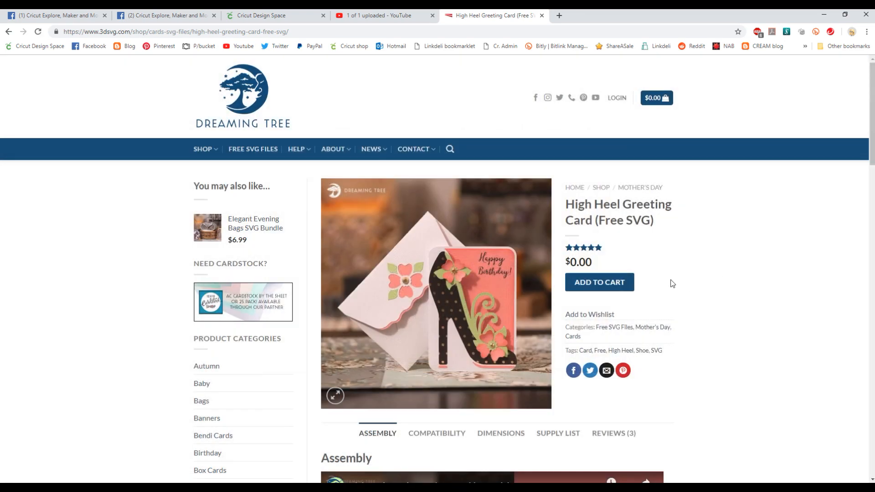
pyautogui.click(597, 283)
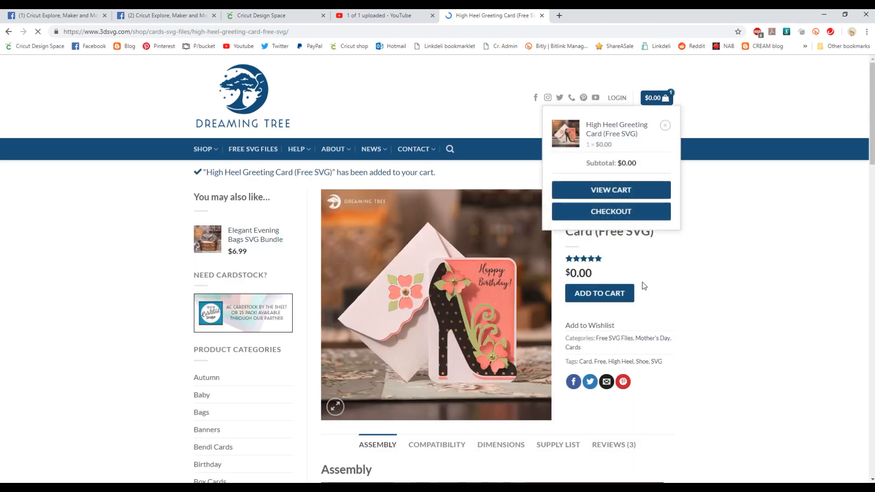
pyautogui.click(611, 215)
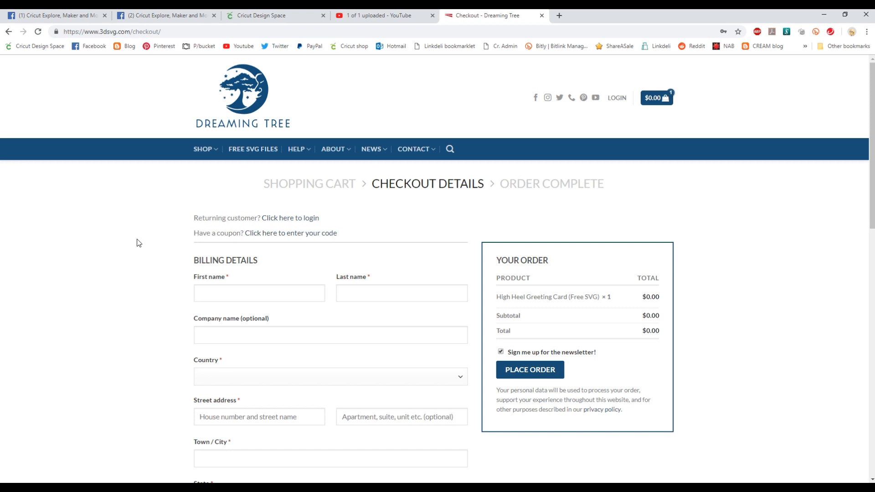
# - Log in as a returning customer and place the order for the free greeting card
pyautogui.click(304, 218)
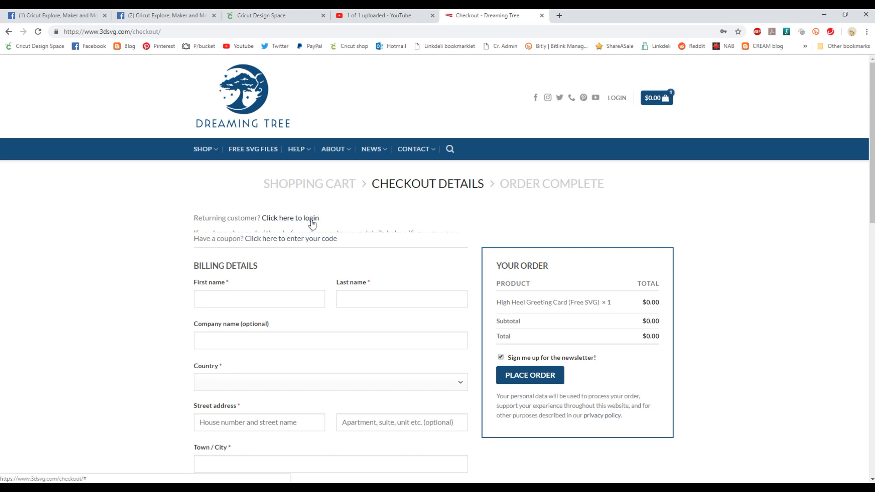
pyautogui.click(215, 304)
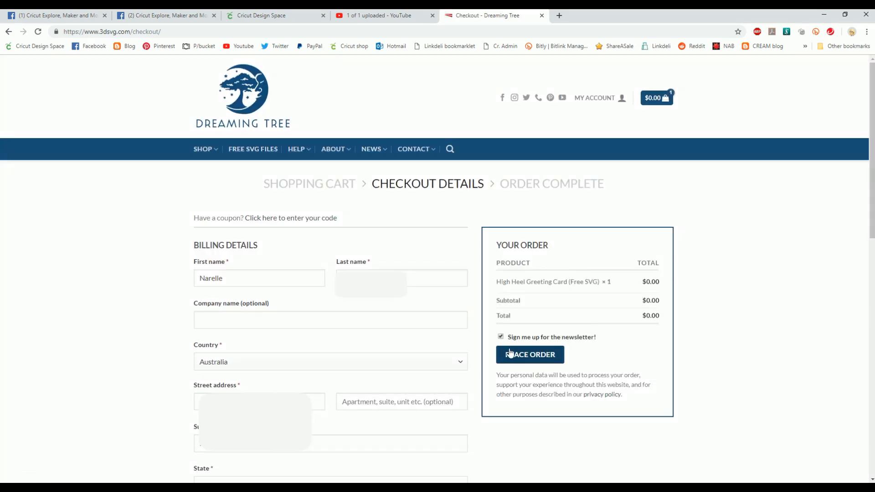
pyautogui.click(531, 362)
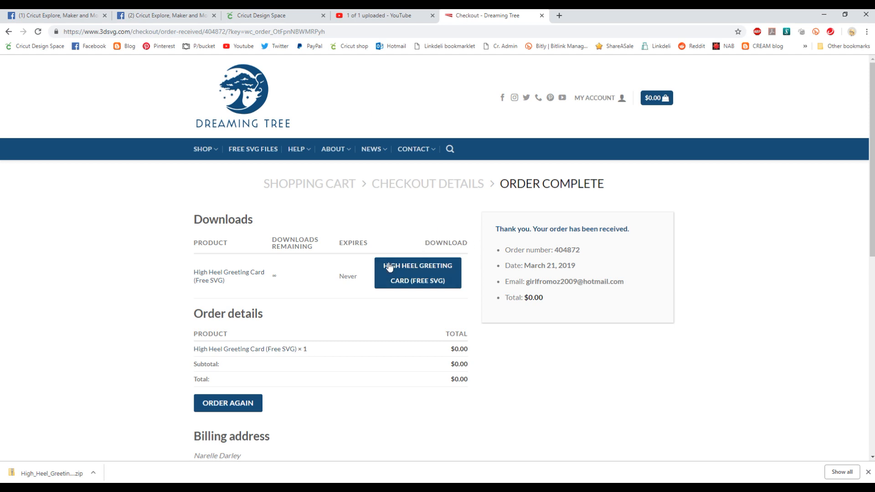
# - Download High_Heel_Greeting_Card_3DSVG.zip and save it in the Dreaming Tree folder under SVGs on drive D
pyautogui.click(421, 273)
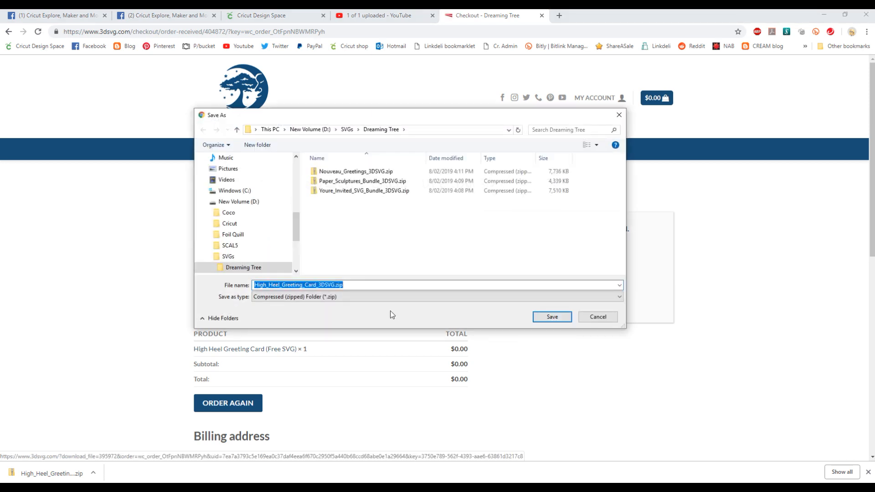
pyautogui.click(347, 131)
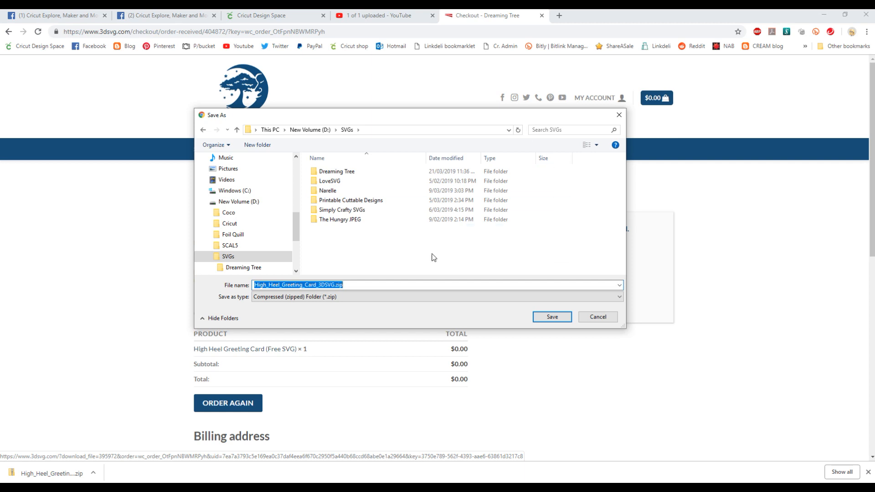
pyautogui.doubleClick(529, 178)
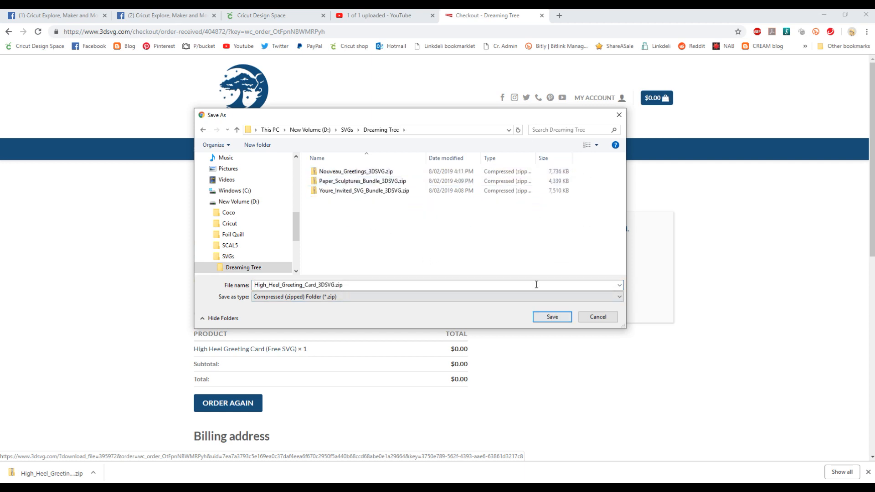
pyautogui.click(551, 317)
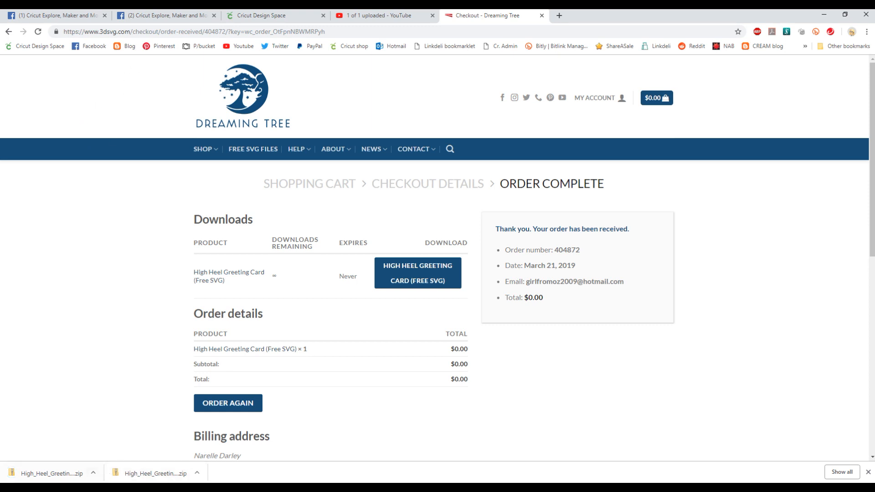
# - Switch to File Explorer and open the Dreaming Tree folder inside SVGs
pyautogui.press('super+e')
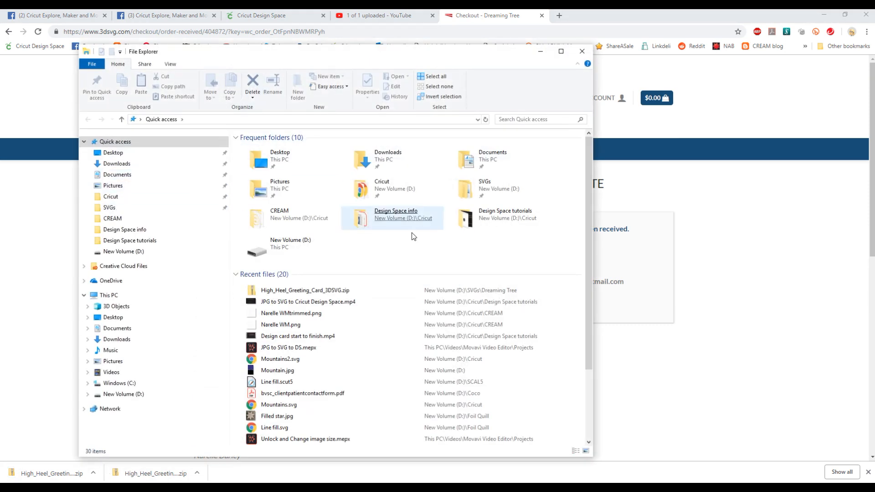
pyautogui.click(171, 207)
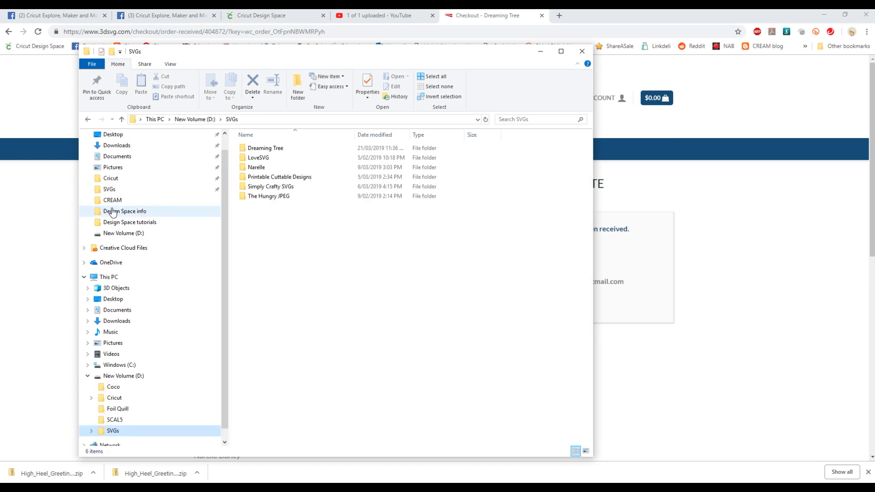
pyautogui.doubleClick(273, 148)
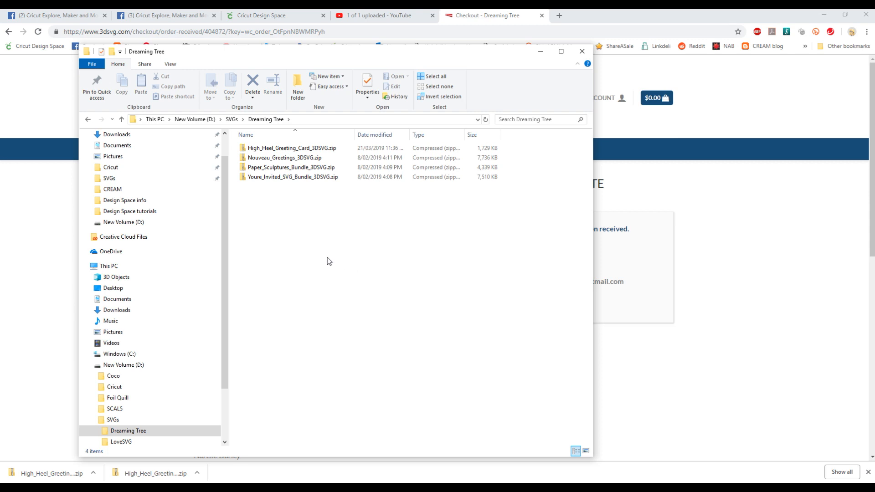
# - Extract all contents of High_Heel_Greeting_Card_3DSVG.zip to D:\SVGs\Dreaming Tree\High_Heel_Greeting_Card_3DSVG
pyautogui.click(288, 148)
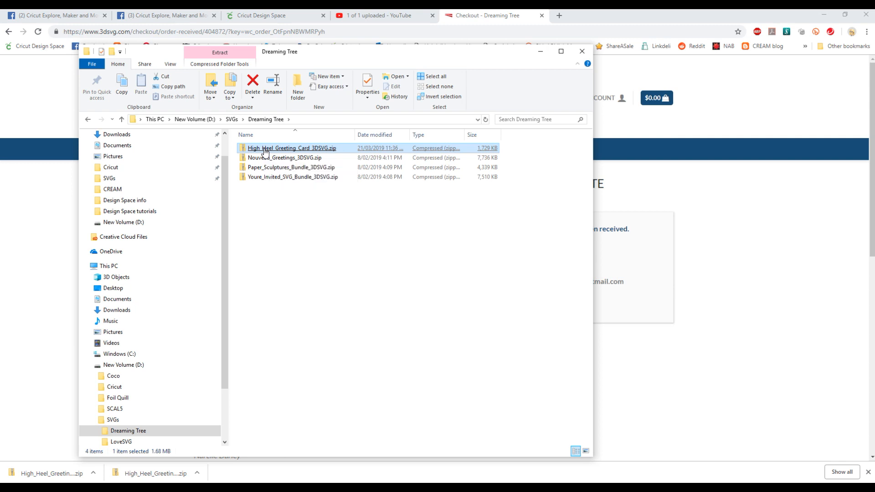
pyautogui.rightClick(265, 151)
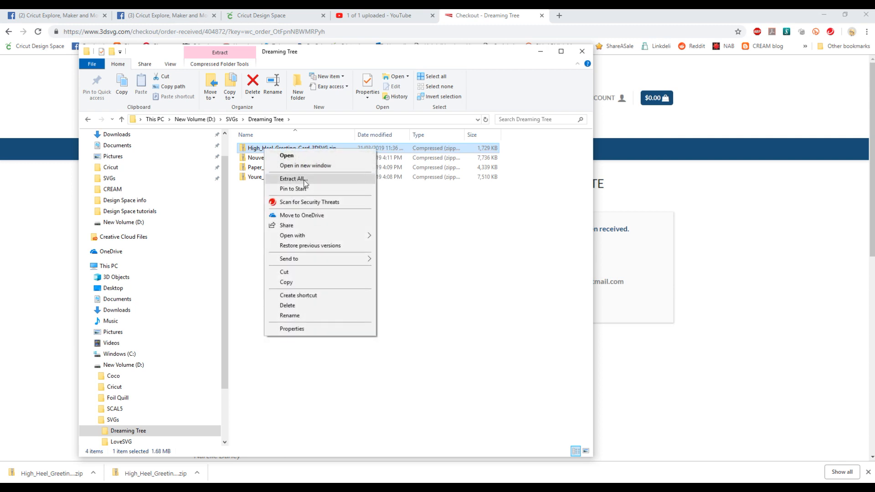
pyautogui.click(432, 248)
pyautogui.doubleClick(285, 149)
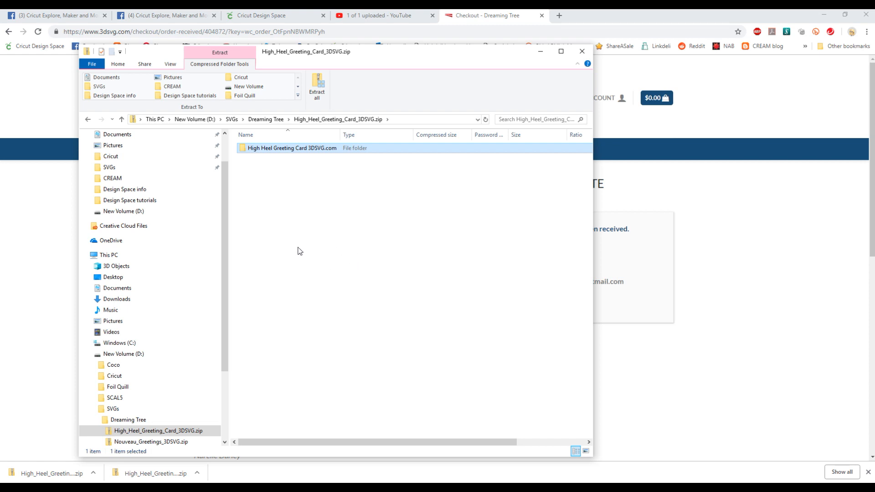
pyautogui.click(317, 87)
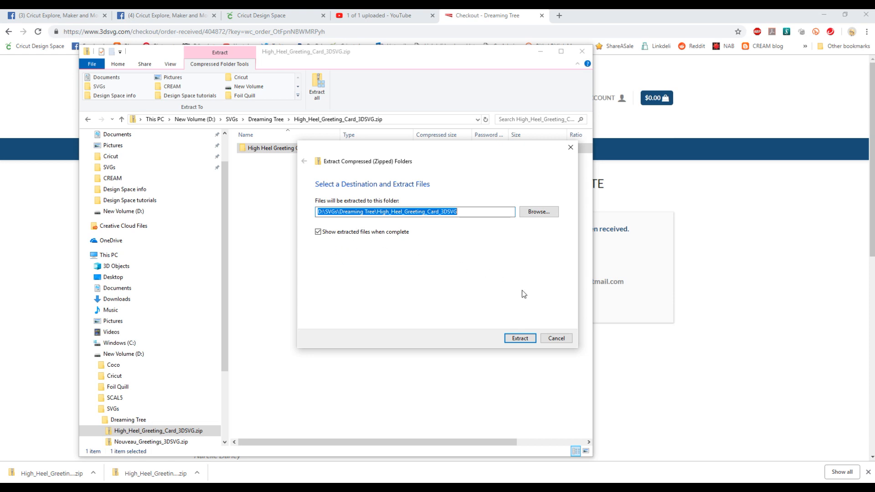
pyautogui.click(515, 338)
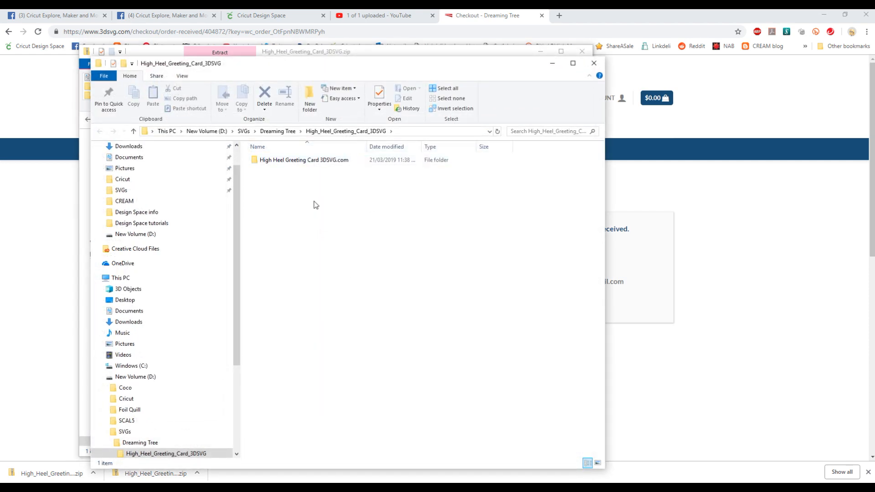
# - Open the extracted High Heel Greeting Card 3DSVG.com folder and view the files in its SVG subfolder
pyautogui.click(274, 162)
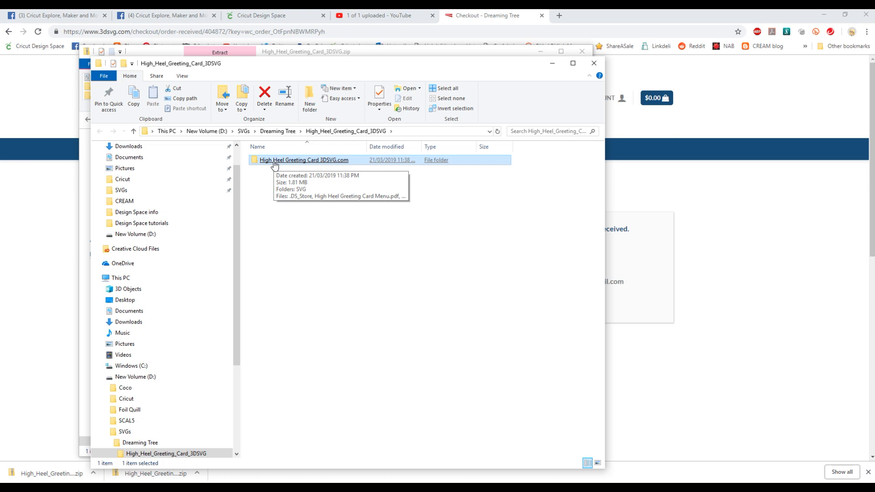
pyautogui.doubleClick(274, 163)
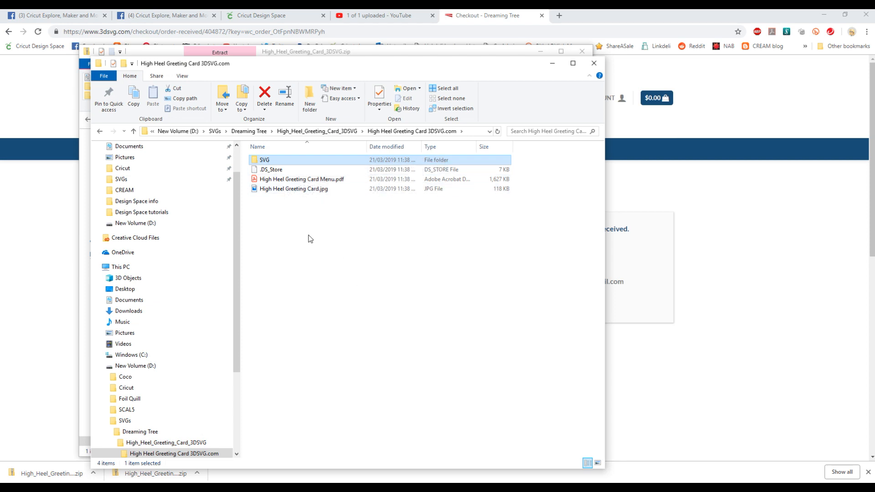
pyautogui.doubleClick(265, 161)
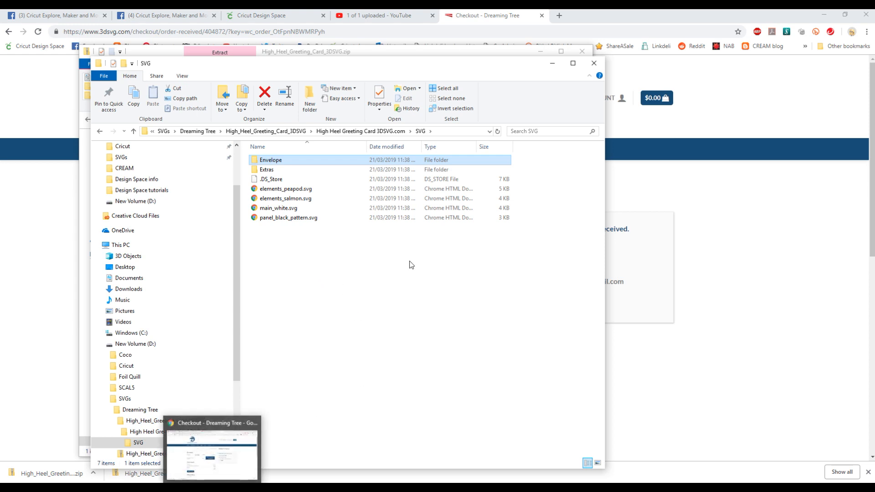
# - Switch to Cricut Design Space and start an image upload, opening the file browser
pyautogui.click(249, 15)
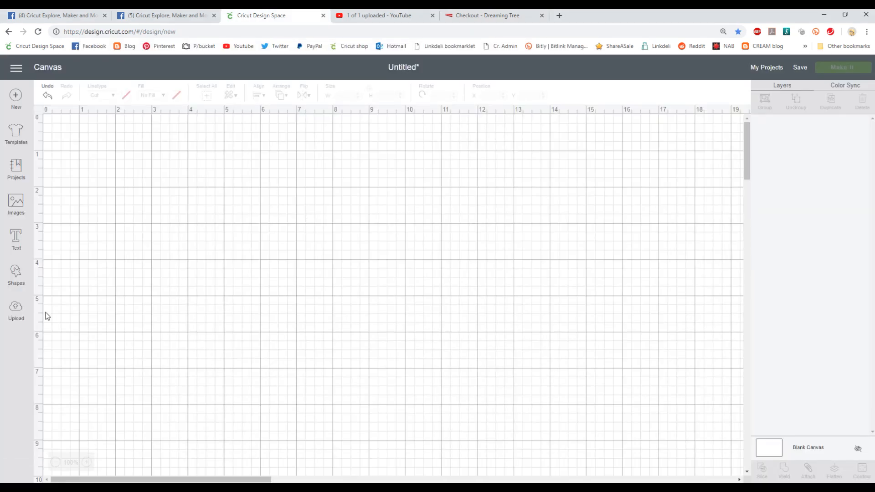
pyautogui.click(16, 309)
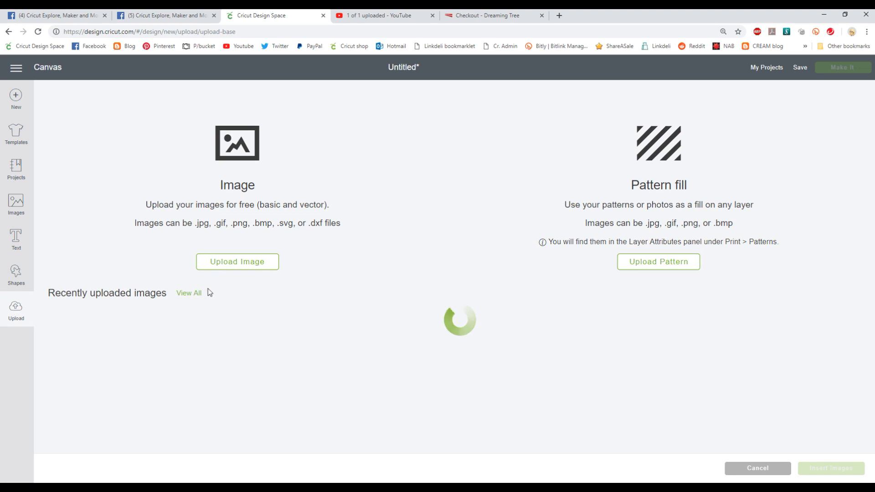
pyautogui.click(235, 262)
pyautogui.click(453, 268)
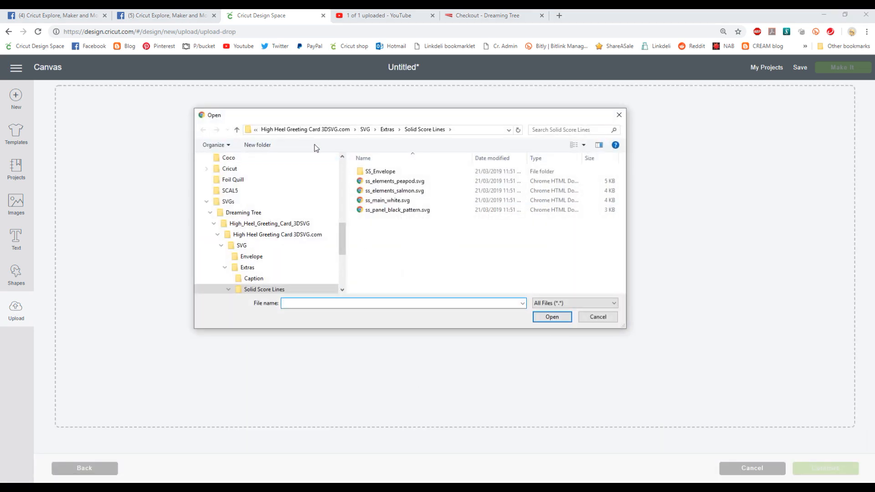
# - Browse from SVGs through Dreaming Tree and High_Heel_Greeting_Card_3DSVG to the SVG folder of the High Heel Greeting Card
pyautogui.moveTo(343, 238); pyautogui.dragTo(341, 173)
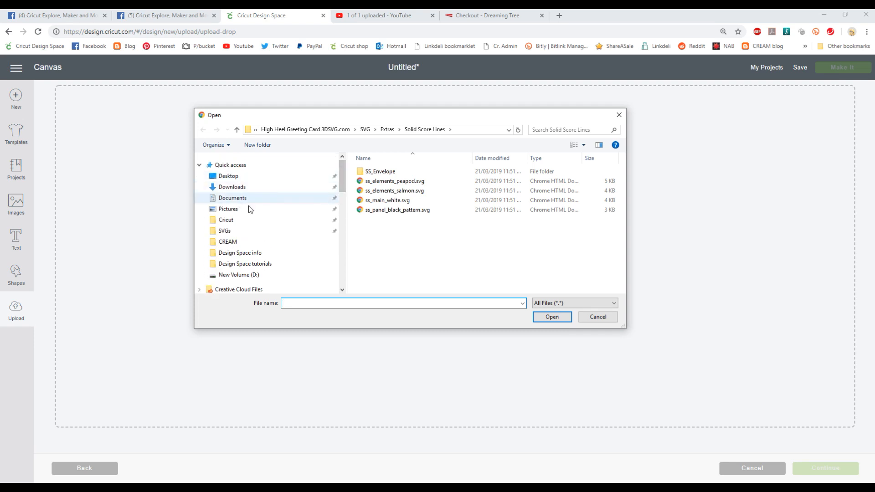
pyautogui.click(225, 231)
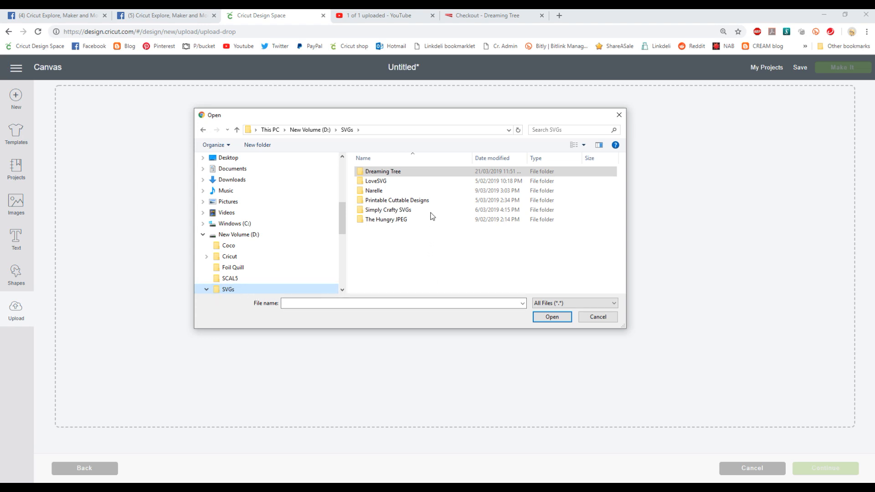
pyautogui.doubleClick(388, 173)
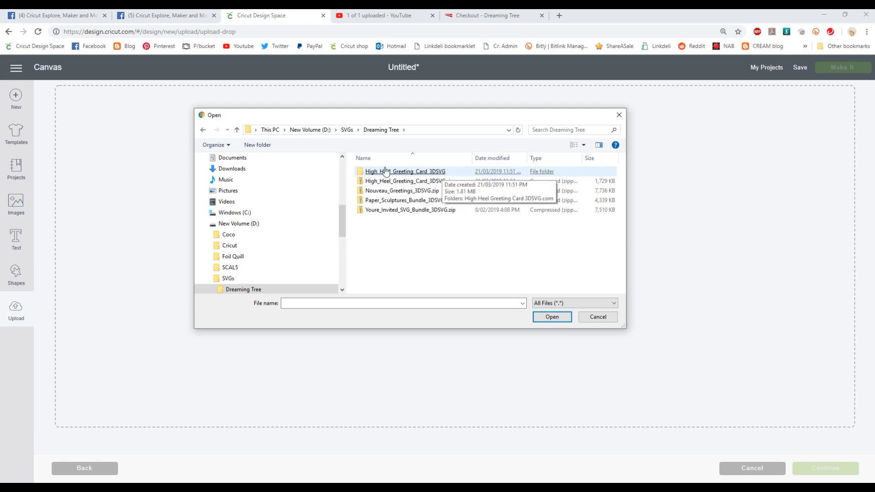
pyautogui.click(378, 193)
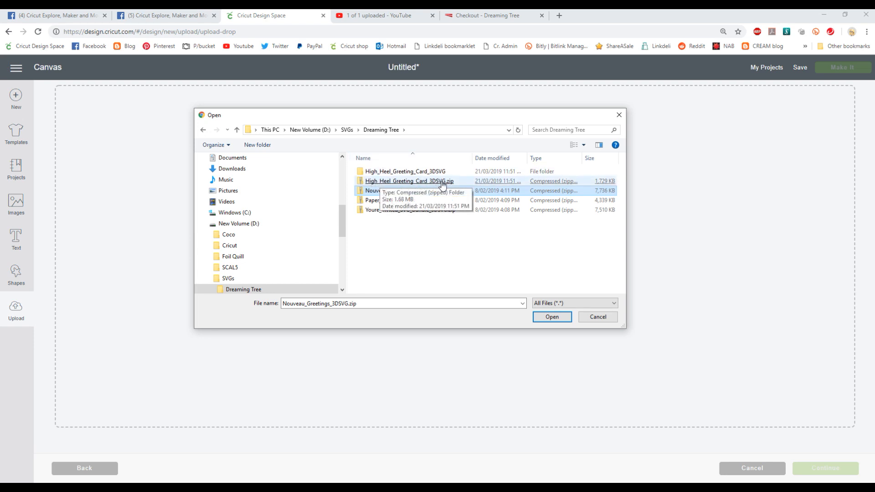
pyautogui.click(377, 173)
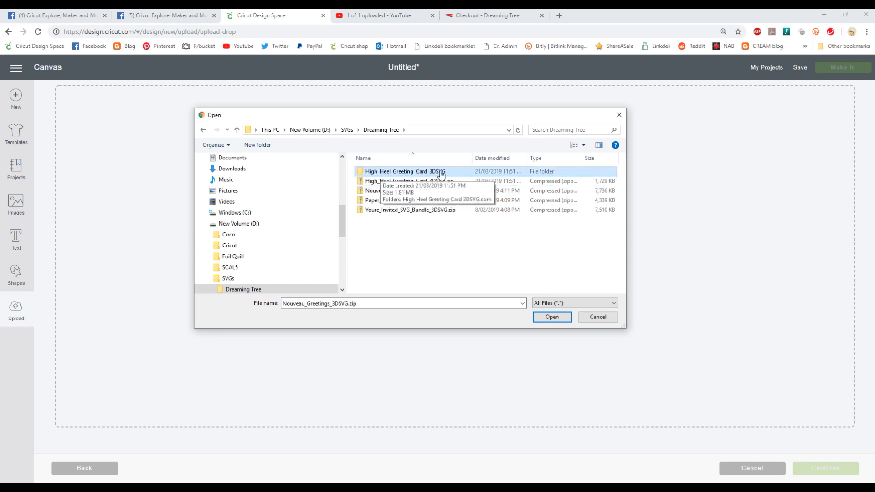
pyautogui.doubleClick(381, 172)
pyautogui.doubleClick(381, 172)
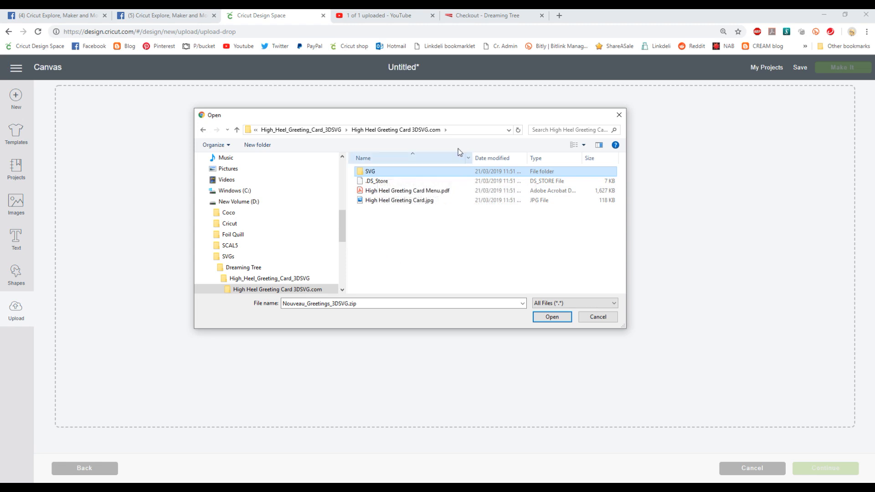
pyautogui.doubleClick(370, 173)
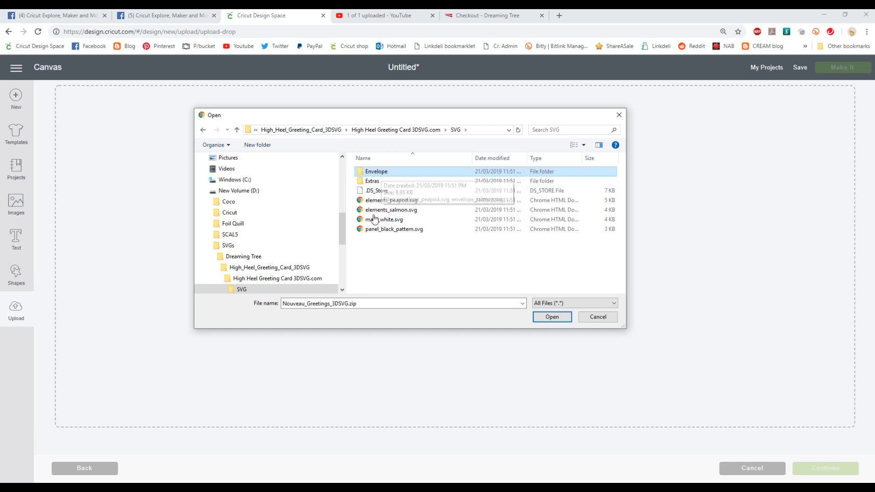
# - Compare the files in the Solid Score Lines subfolder of Extras with the regular files in the SVG folder
pyautogui.doubleClick(372, 181)
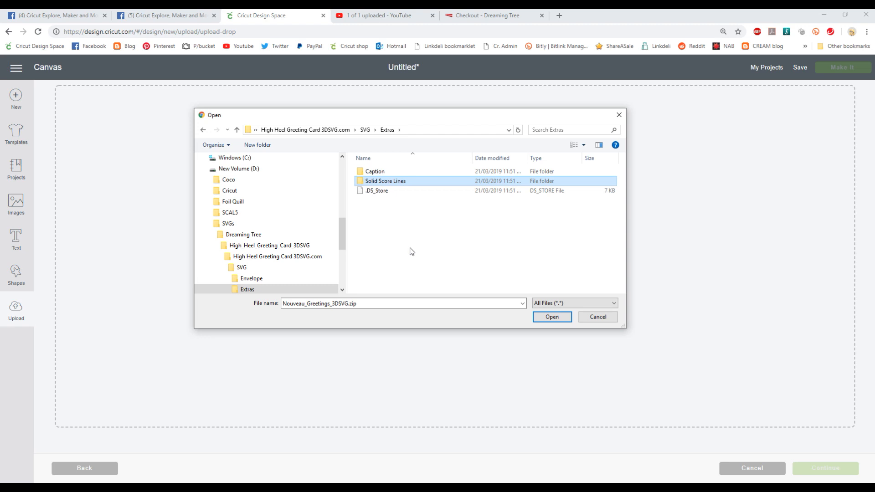
pyautogui.doubleClick(400, 182)
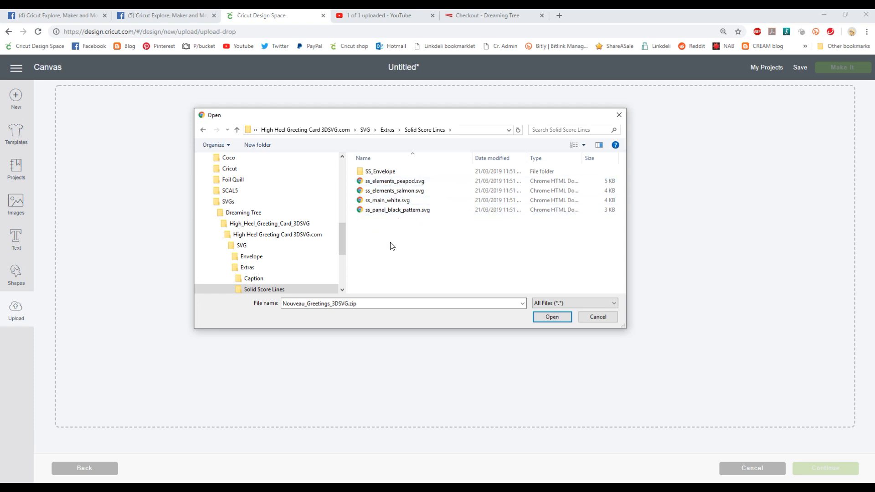
pyautogui.click(384, 174)
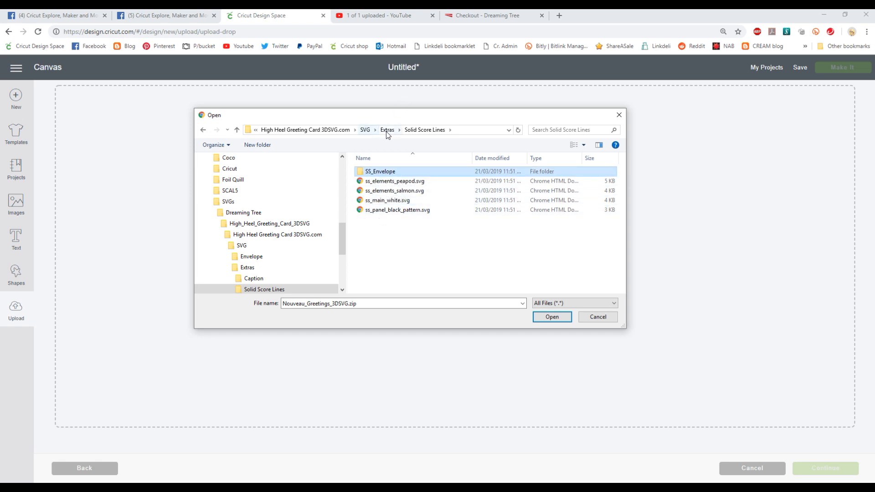
pyautogui.press('BackSpace')
pyautogui.press('BackSpace')
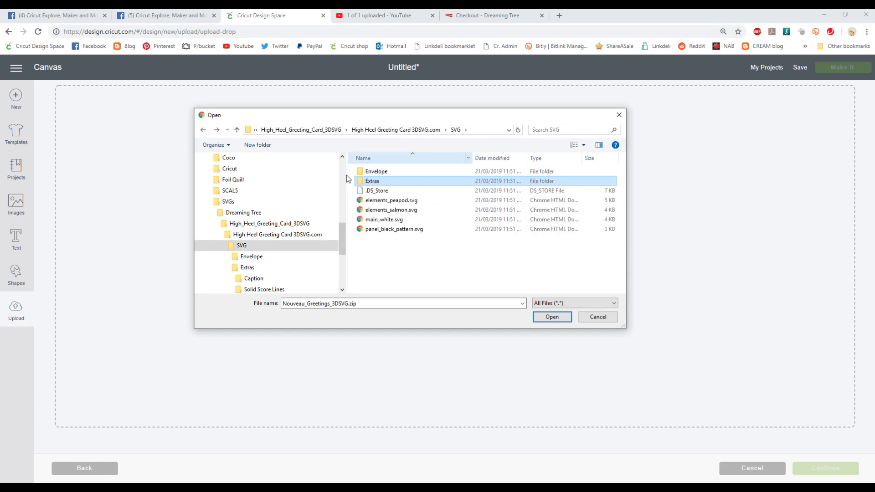
pyautogui.click(397, 201)
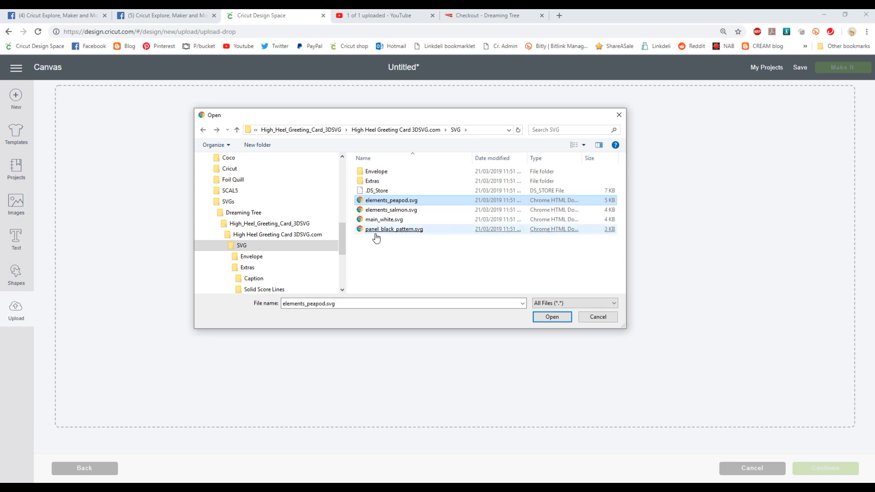
pyautogui.click(383, 229)
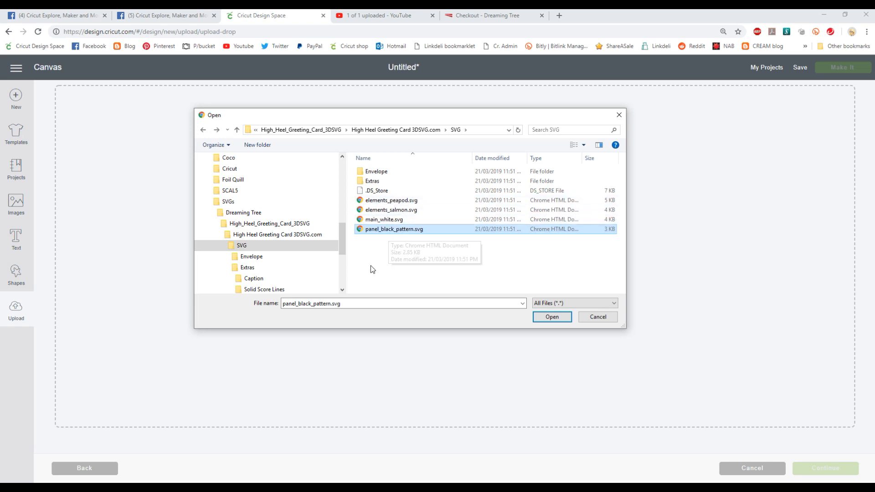
# - Upload ss_elements_peapod.svg from the Solid Score Lines folder inside Extras and save it under its default name
pyautogui.doubleClick(374, 182)
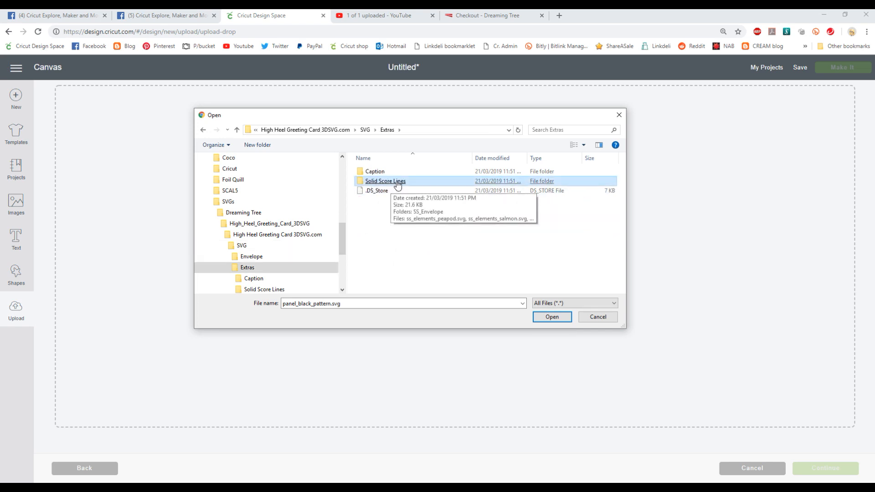
pyautogui.doubleClick(397, 183)
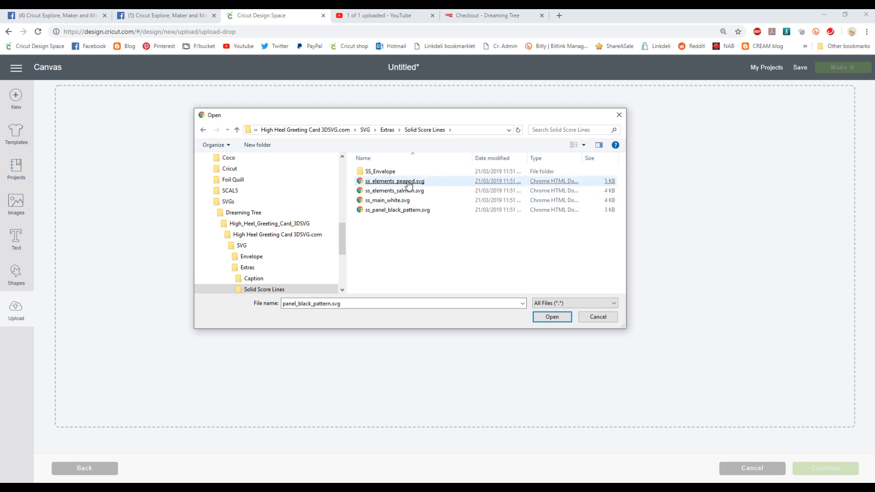
pyautogui.click(422, 182)
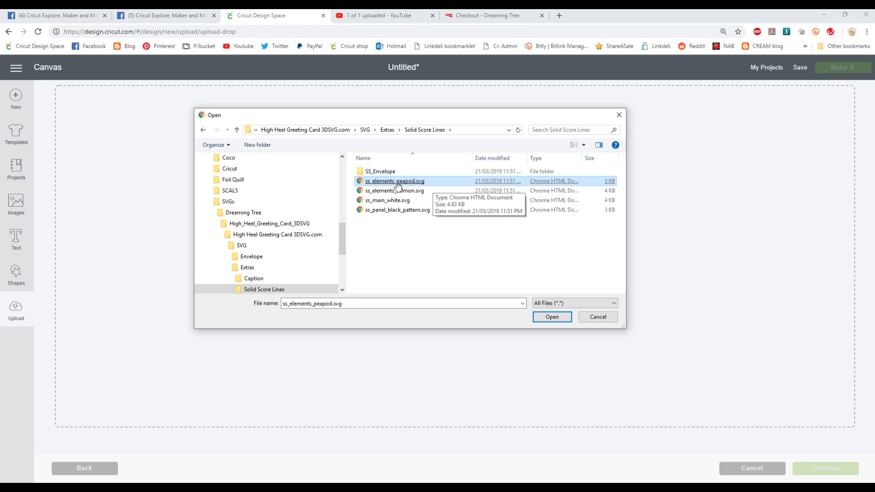
pyautogui.doubleClick(385, 183)
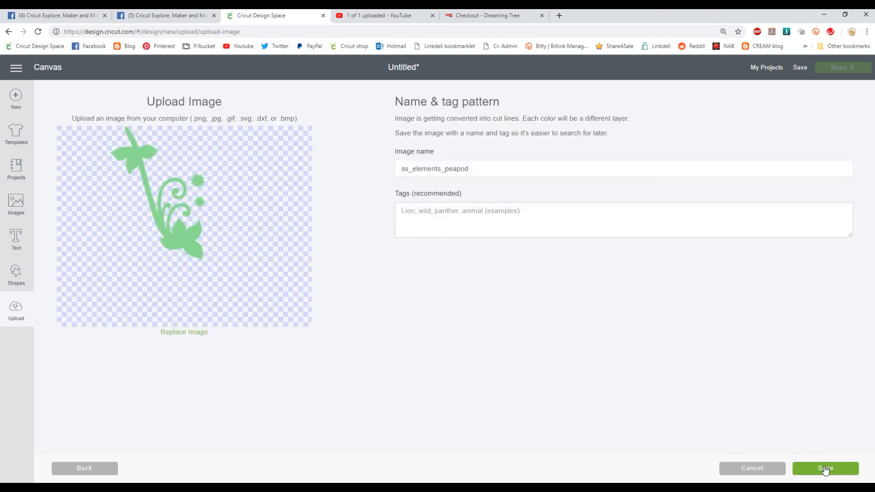
pyautogui.click(825, 469)
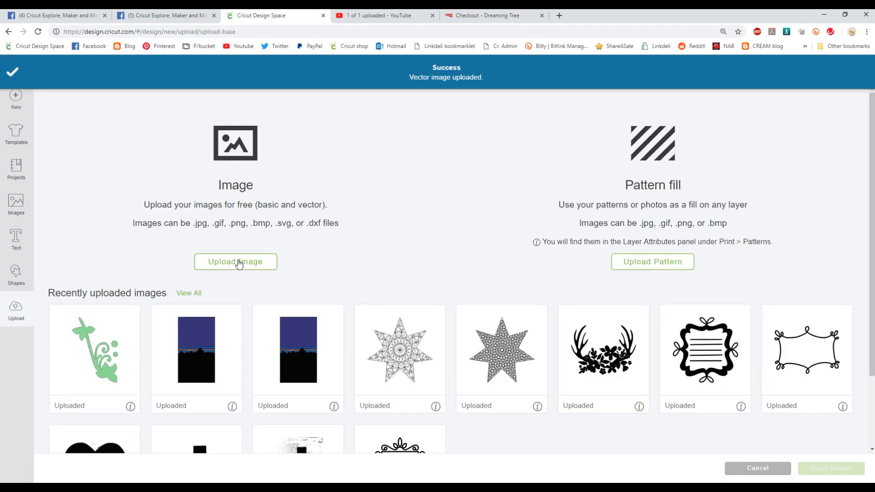
# - Upload ss_elements_salmon.svg from the Solid Score Lines folder and save it as an image
pyautogui.click(238, 263)
pyautogui.click(464, 272)
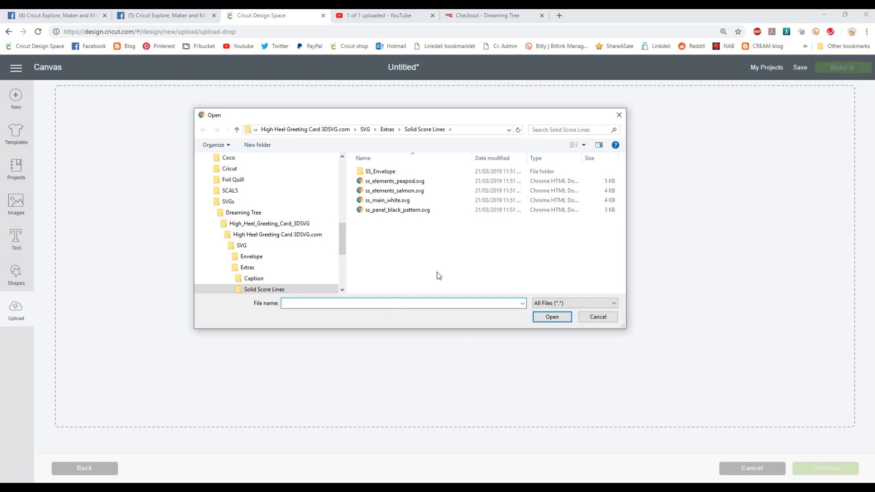
pyautogui.doubleClick(386, 192)
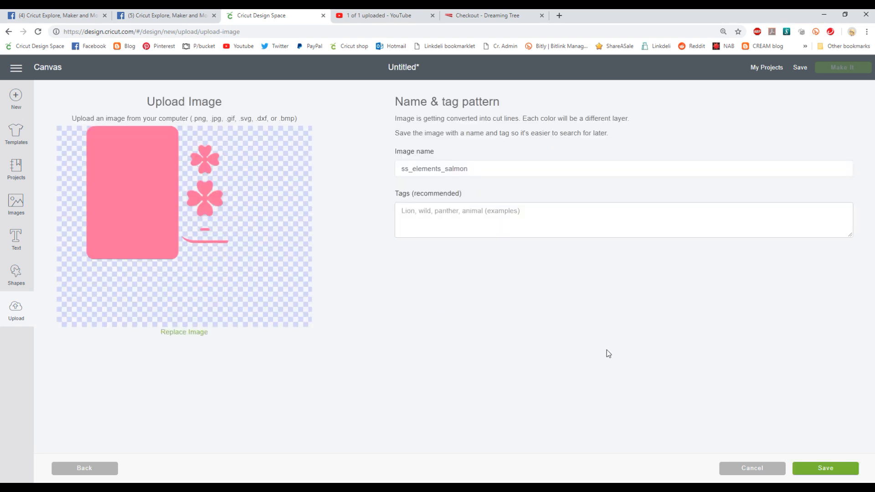
pyautogui.click(825, 469)
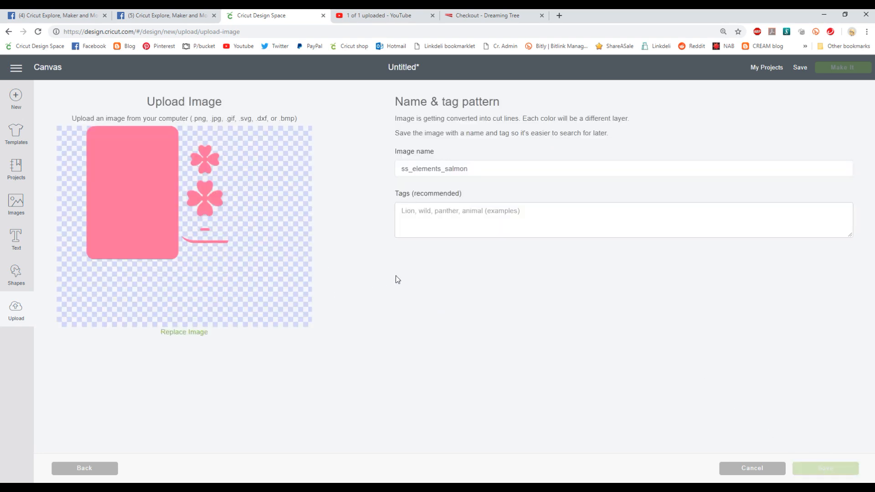
# - Upload ss_main_white.svg from the Solid Score Lines folder and save it as an image
pyautogui.click(238, 263)
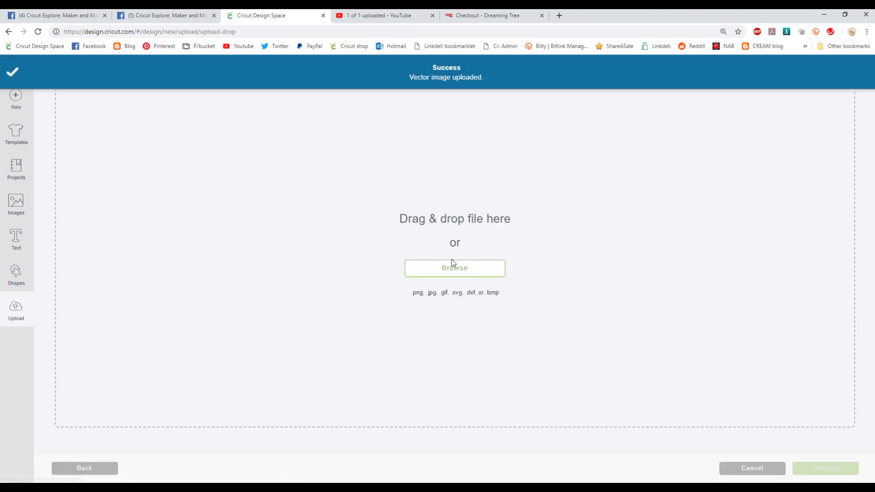
pyautogui.click(465, 268)
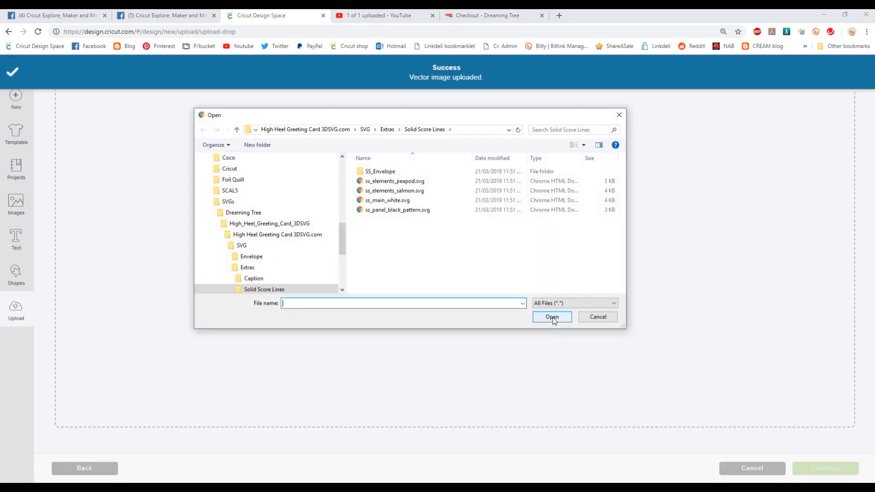
pyautogui.doubleClick(385, 201)
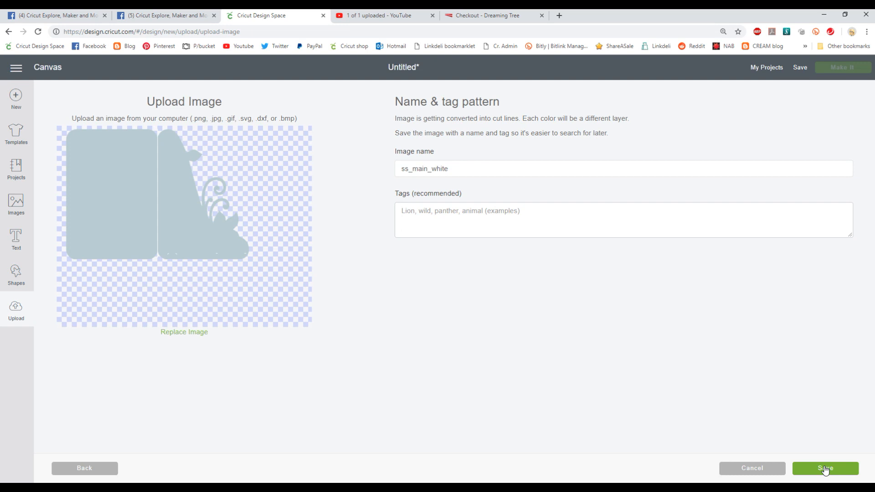
pyautogui.click(825, 469)
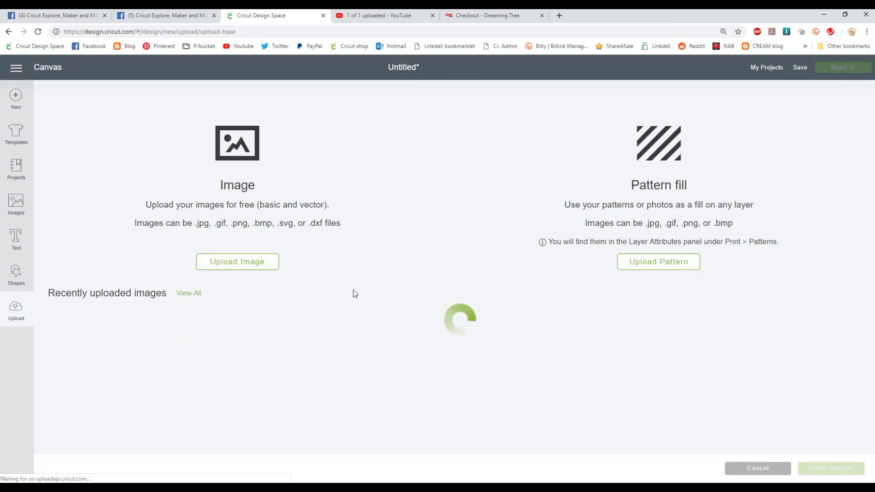
# - Upload ss_panel_black_pattern.svg from the Solid Score Lines folder and save it as an image
pyautogui.click(230, 262)
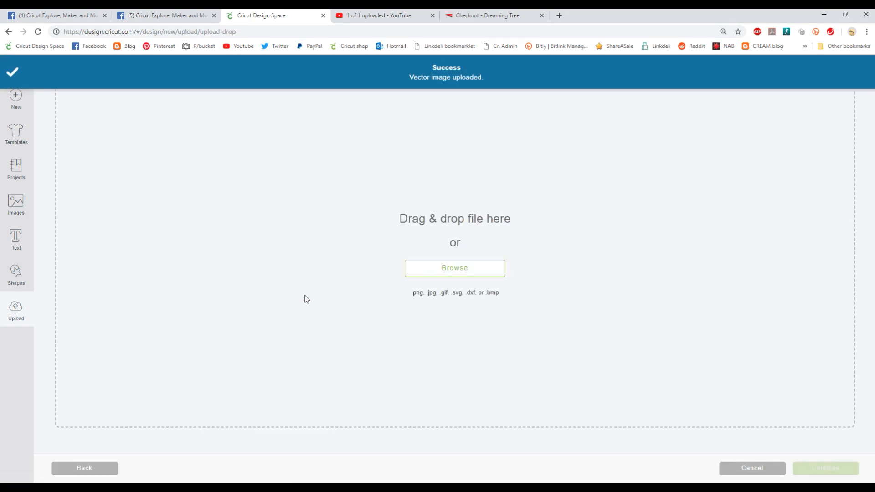
pyautogui.click(442, 269)
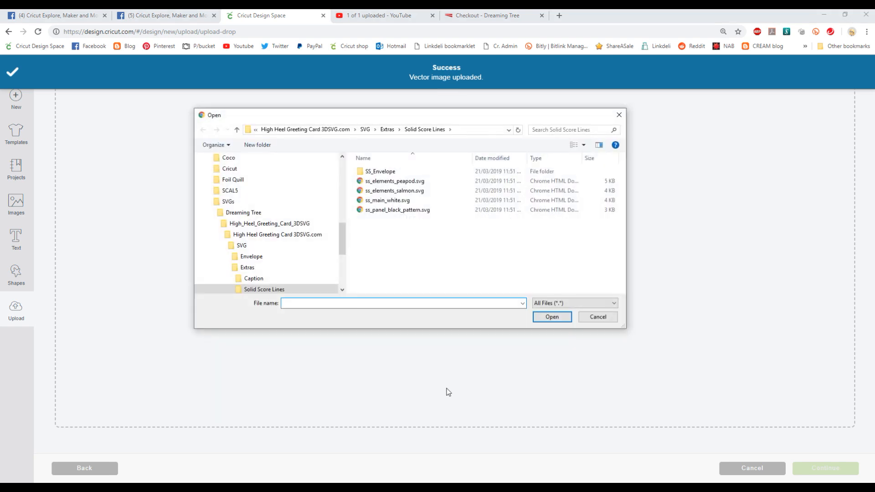
pyautogui.doubleClick(394, 212)
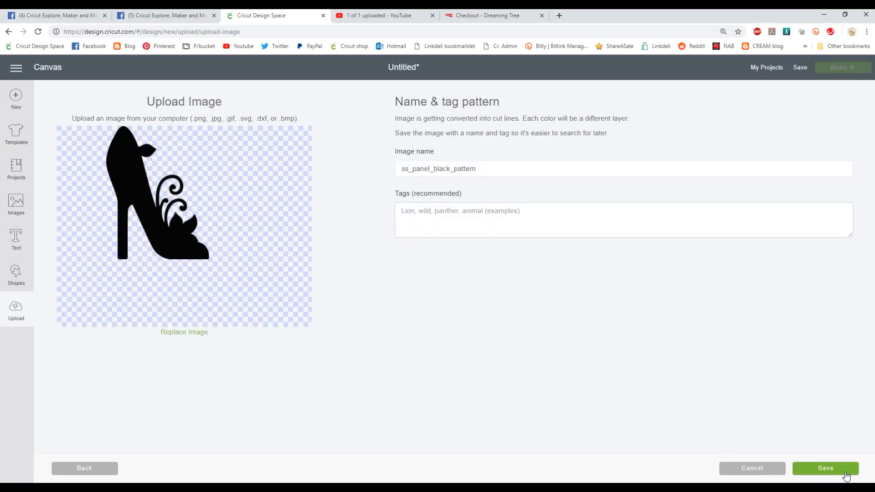
pyautogui.click(832, 475)
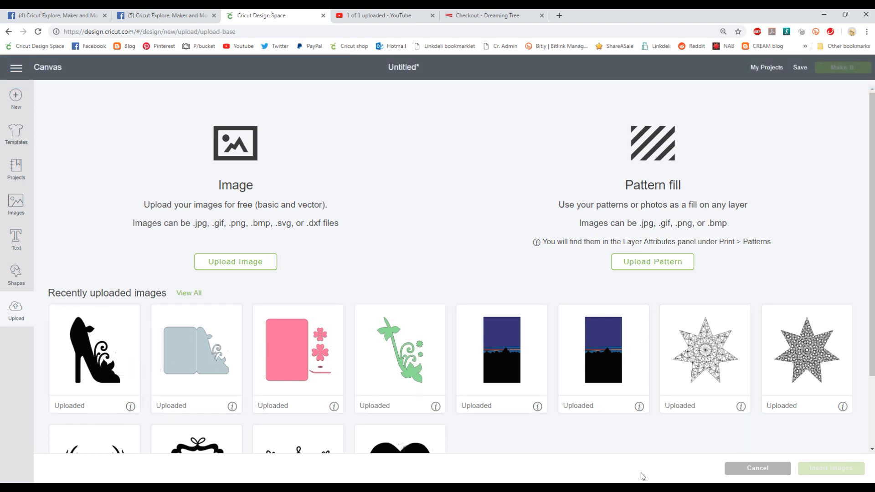
# - Insert the four newly uploaded high heel card images, black shoe, card base, salmon elements and green flower, onto the canvas
pyautogui.click(80, 335)
pyautogui.click(203, 336)
pyautogui.click(264, 327)
pyautogui.click(428, 394)
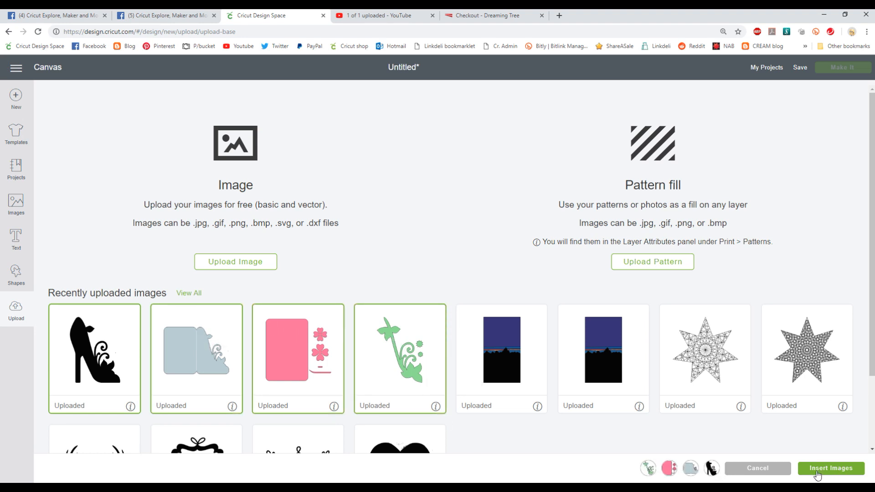
pyautogui.click(835, 469)
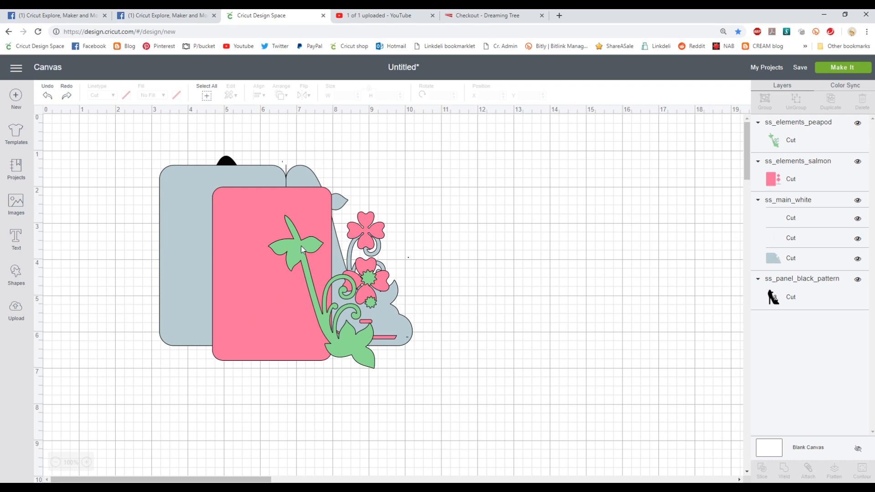
# - Spread the overlapping card pieces apart on the canvas so the card base, black shoe, flower and salmon elements are separated
pyautogui.moveTo(297, 255); pyautogui.dragTo(511, 247)
pyautogui.moveTo(279, 280); pyautogui.dragTo(654, 358)
pyautogui.moveTo(247, 259); pyautogui.dragTo(237, 368)
pyautogui.moveTo(248, 239); pyautogui.dragTo(418, 233)
pyautogui.moveTo(379, 416); pyautogui.dragTo(309, 322)
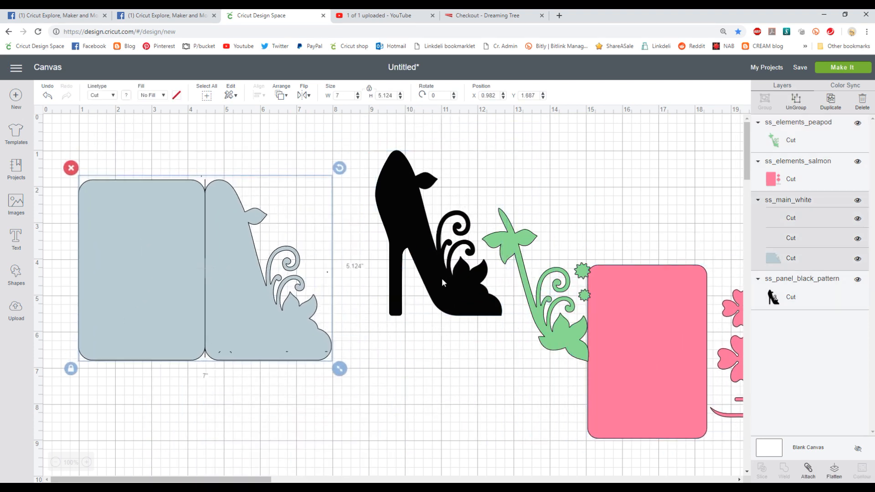
# - Move the black shoe, green flower and salmon elements away from the card base, and reposition the base in the cleared space
pyautogui.moveTo(442, 278); pyautogui.dragTo(416, 290)
pyautogui.moveTo(563, 333); pyautogui.dragTo(567, 275)
pyautogui.moveTo(622, 310); pyautogui.dragTo(529, 367)
pyautogui.moveTo(542, 404); pyautogui.dragTo(613, 375)
pyautogui.moveTo(589, 297); pyautogui.dragTo(648, 311)
pyautogui.moveTo(445, 323); pyautogui.dragTo(588, 381)
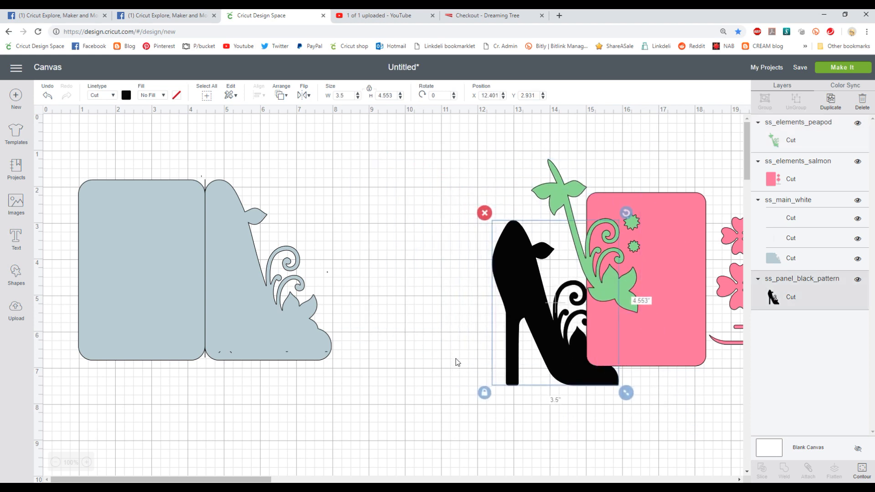
pyautogui.moveTo(157, 223); pyautogui.dragTo(204, 233)
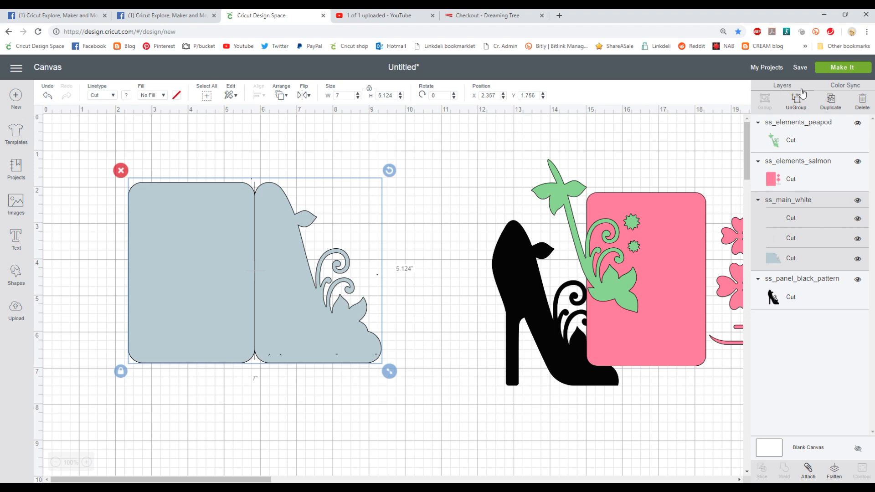
# - Change the linetype of the centre fold line in ss_main_white from Cut to Score
pyautogui.click(810, 218)
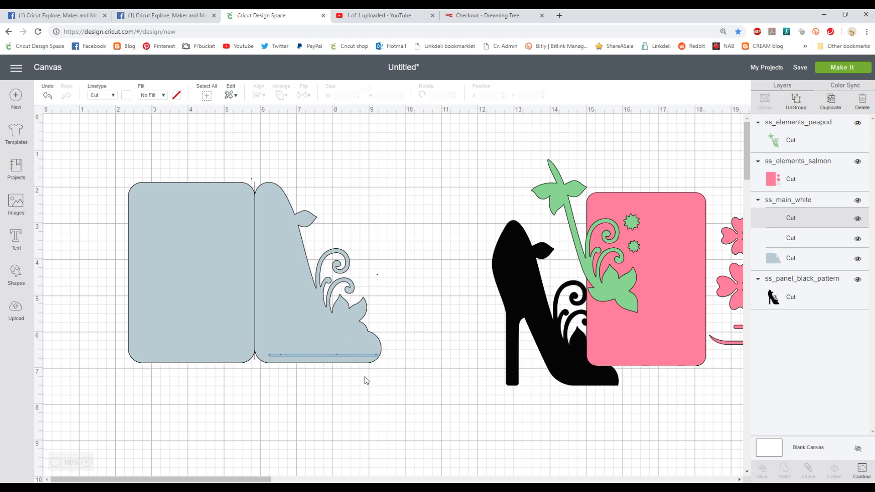
pyautogui.click(813, 240)
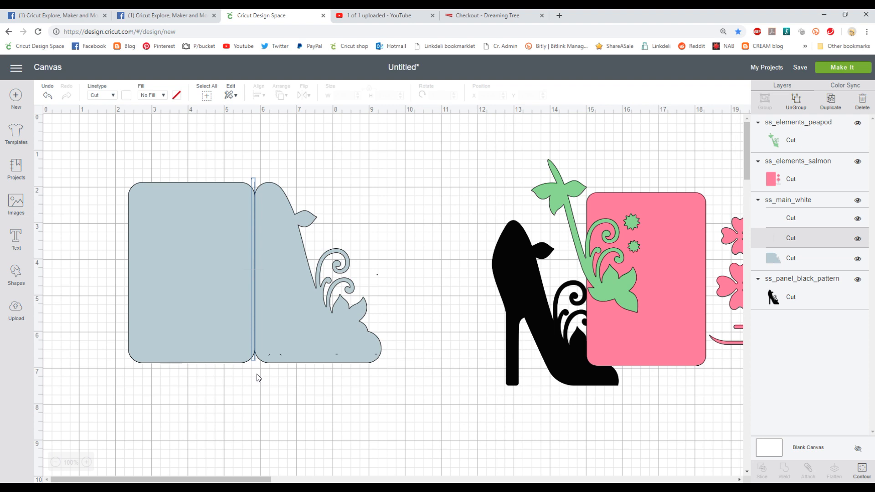
pyautogui.click(113, 95)
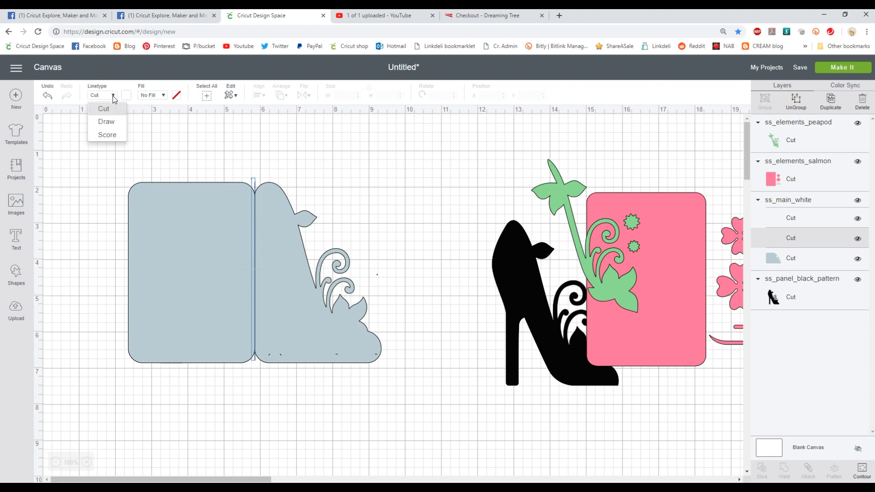
pyautogui.click(109, 136)
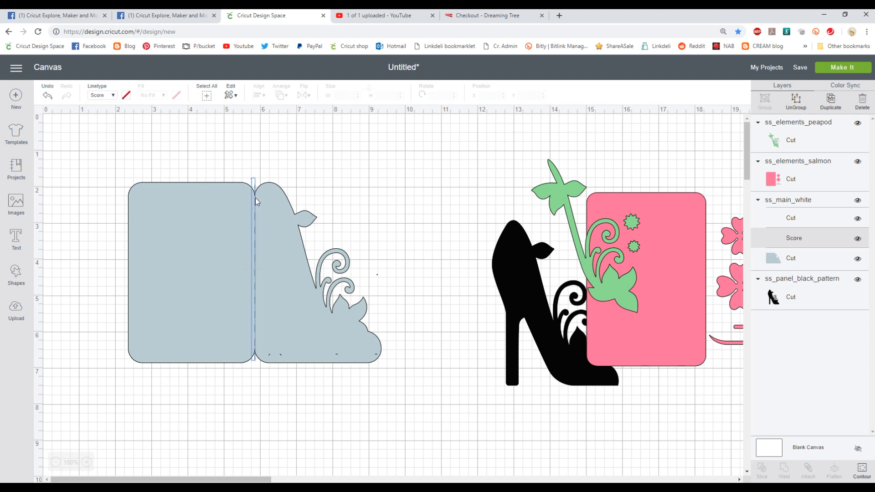
pyautogui.click(265, 390)
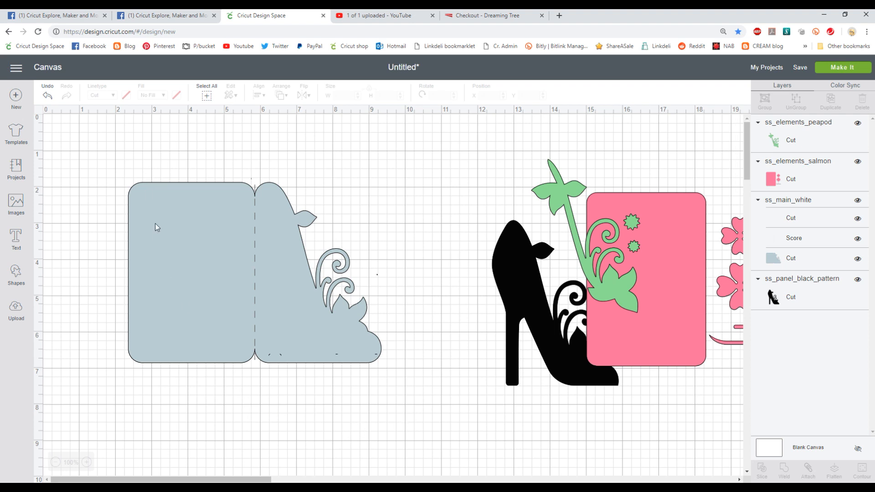
# - Attach the score line to the cut layers of the ss_main_white card base so they stay together
pyautogui.click(209, 258)
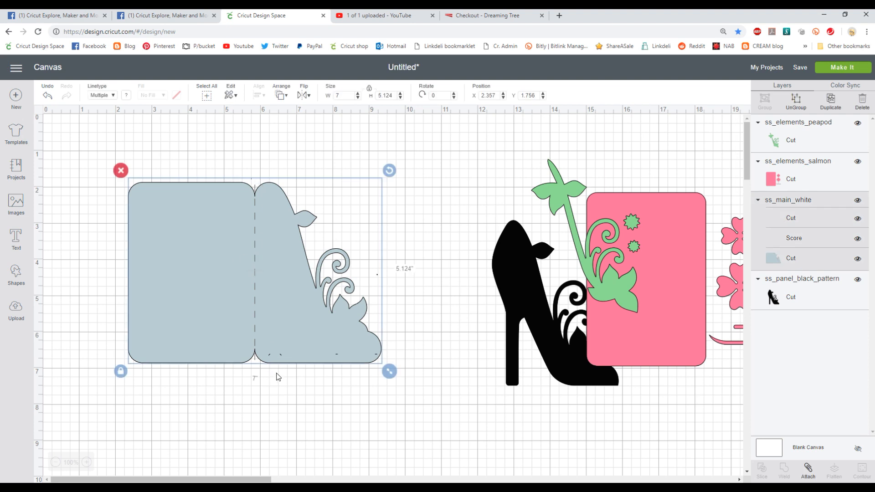
pyautogui.click(286, 422)
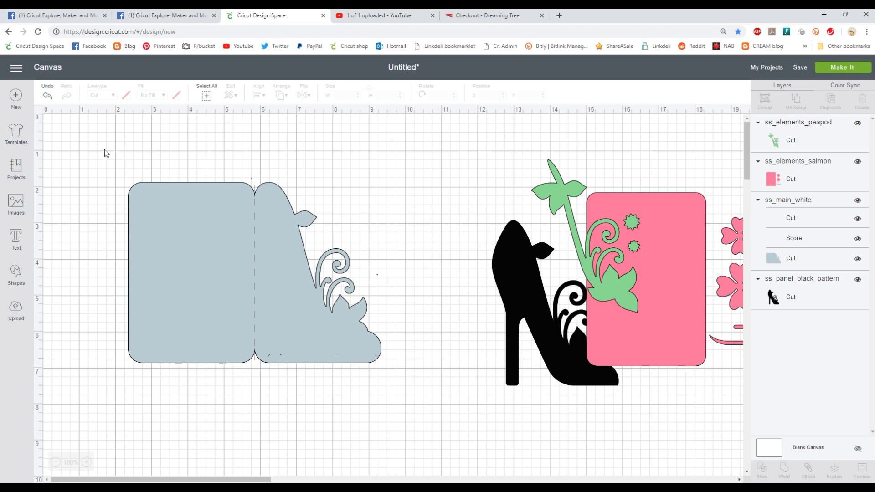
pyautogui.click(186, 218)
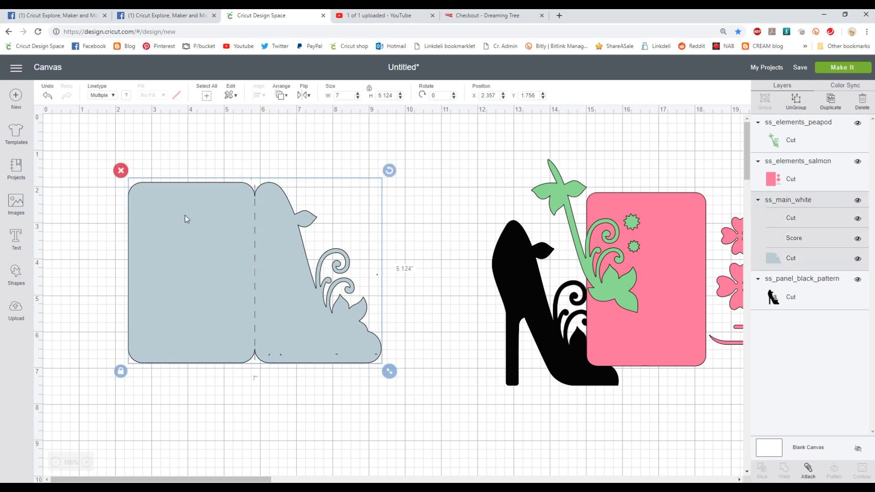
pyautogui.click(809, 473)
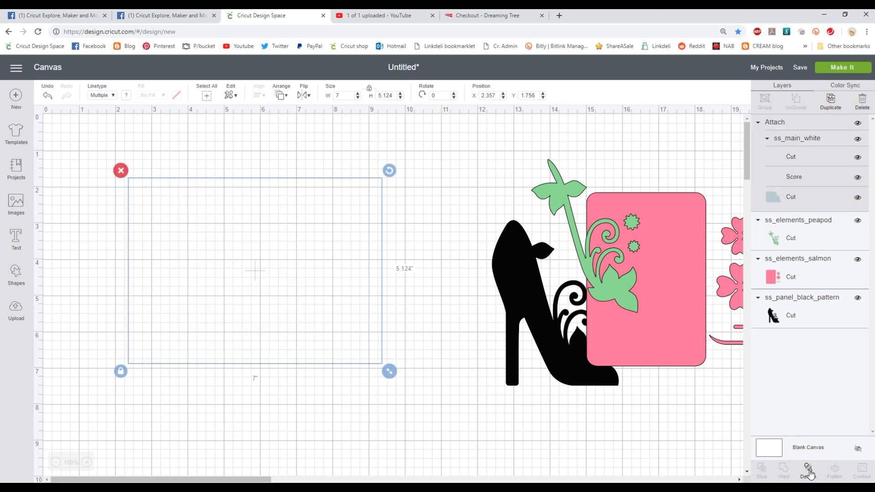
pyautogui.click(280, 422)
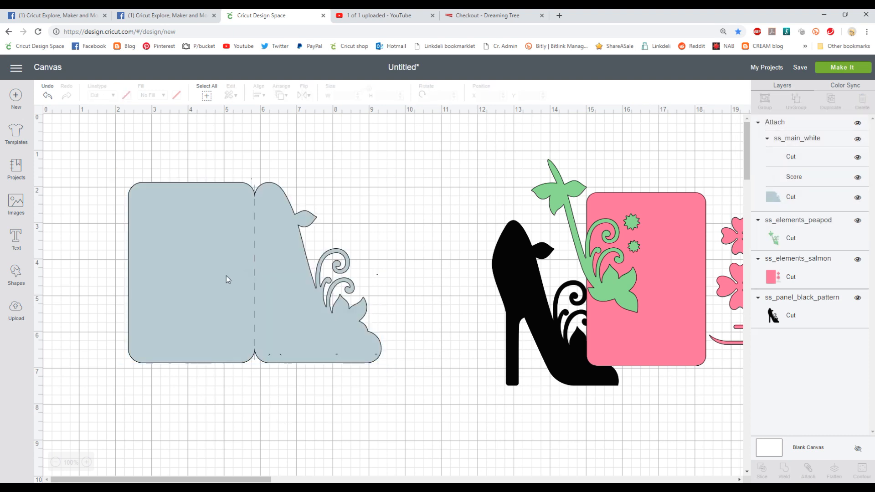
# - Rearrange the canvas with the card base, black shoe and green flower side by side and the salmon elements below the base
pyautogui.moveTo(226, 279); pyautogui.dragTo(165, 242)
pyautogui.moveTo(524, 273); pyautogui.dragTo(360, 213)
pyautogui.moveTo(569, 272); pyautogui.dragTo(482, 280)
pyautogui.moveTo(635, 299); pyautogui.dragTo(220, 388)
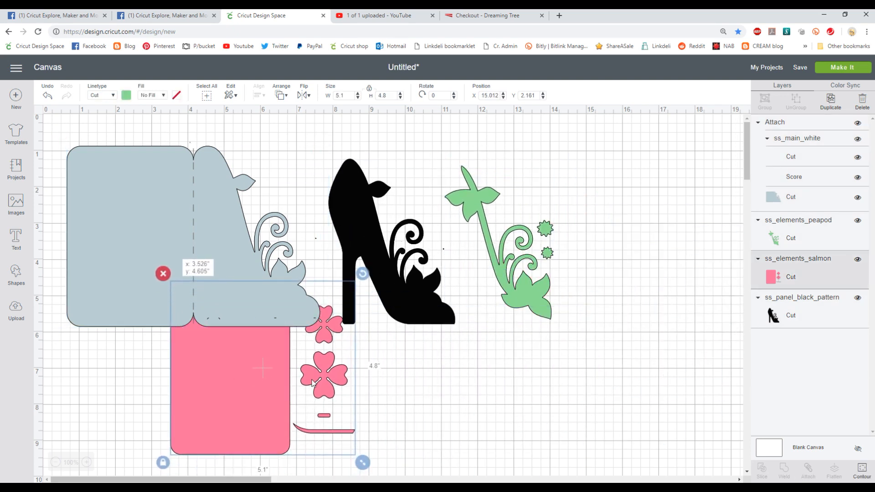
pyautogui.moveTo(313, 383); pyautogui.dragTo(321, 382)
pyautogui.click(620, 197)
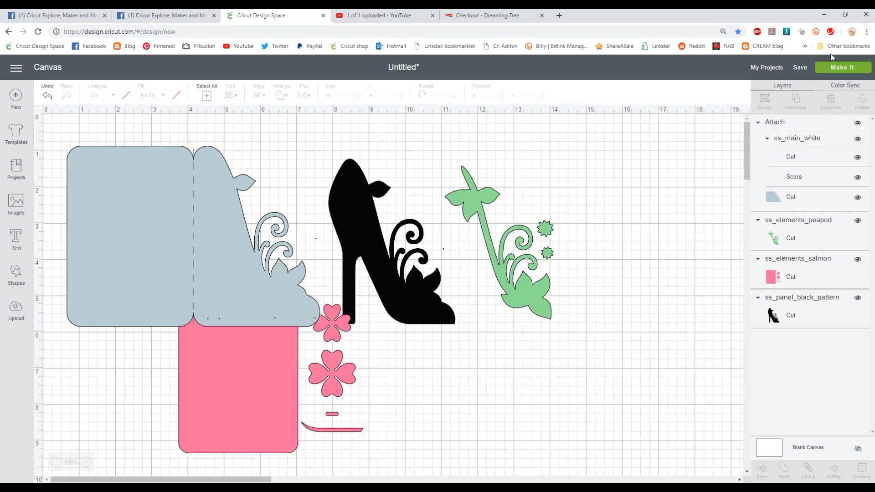
# - Preview the black, green, card base and pink mats for cutting and scoring, and return to the canvas without continuing
pyautogui.click(843, 67)
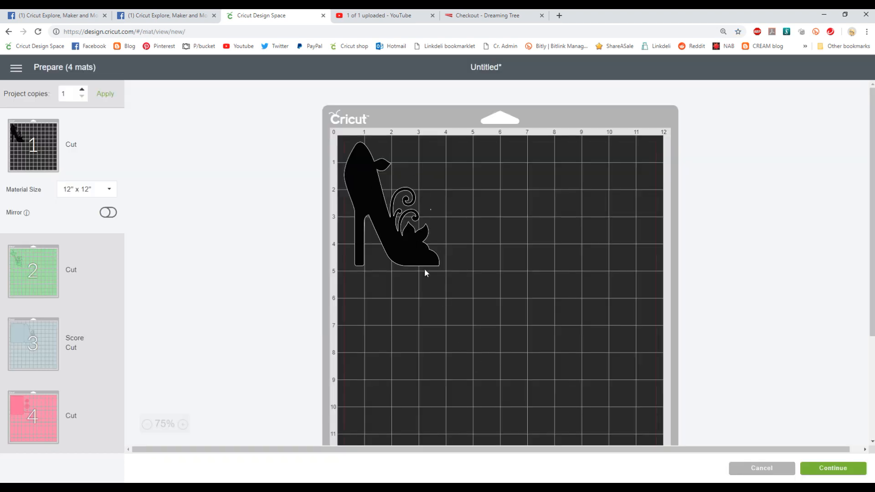
pyautogui.click(41, 281)
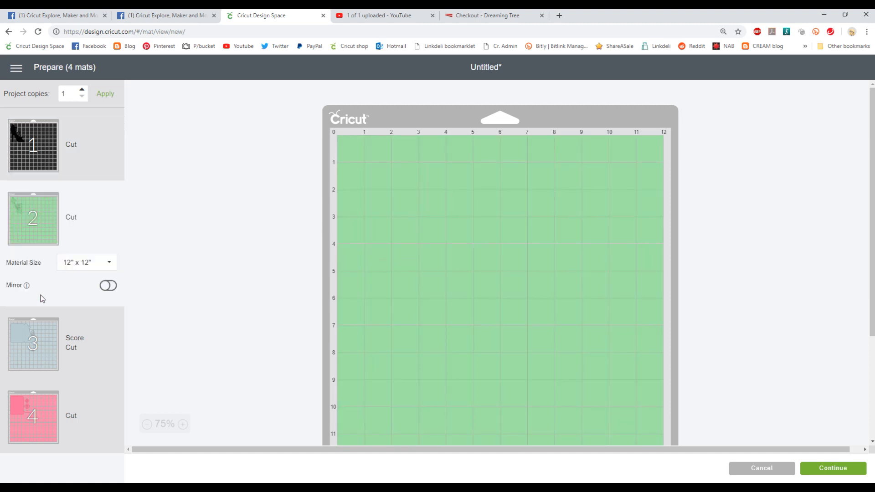
pyautogui.click(48, 358)
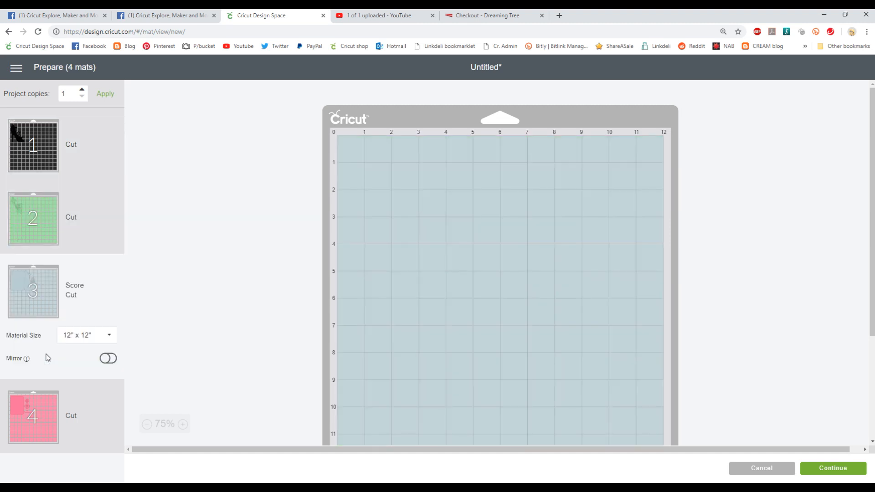
pyautogui.click(39, 423)
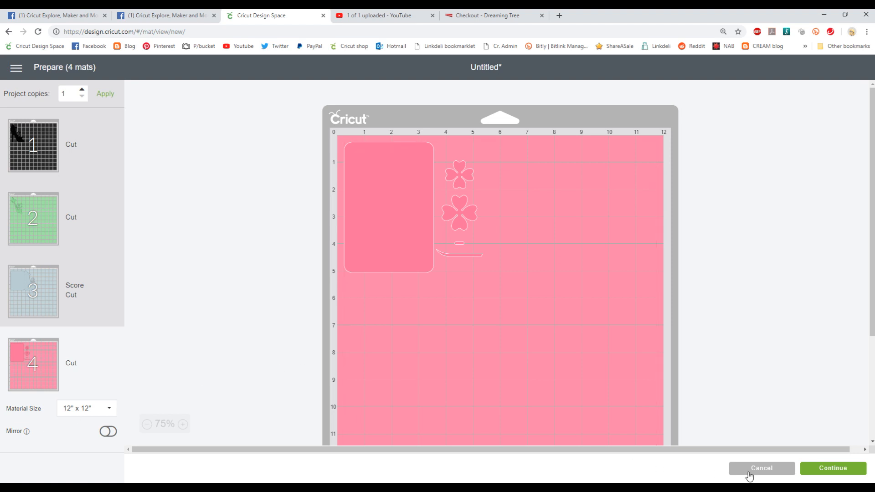
pyautogui.click(776, 471)
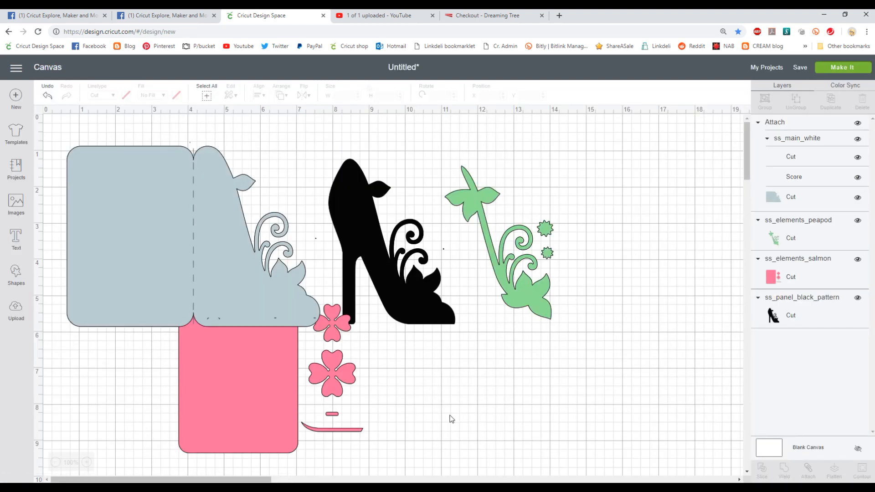
# - Move the salmon elements from below the card base to beside the green flower
pyautogui.moveTo(260, 396); pyautogui.dragTo(619, 299)
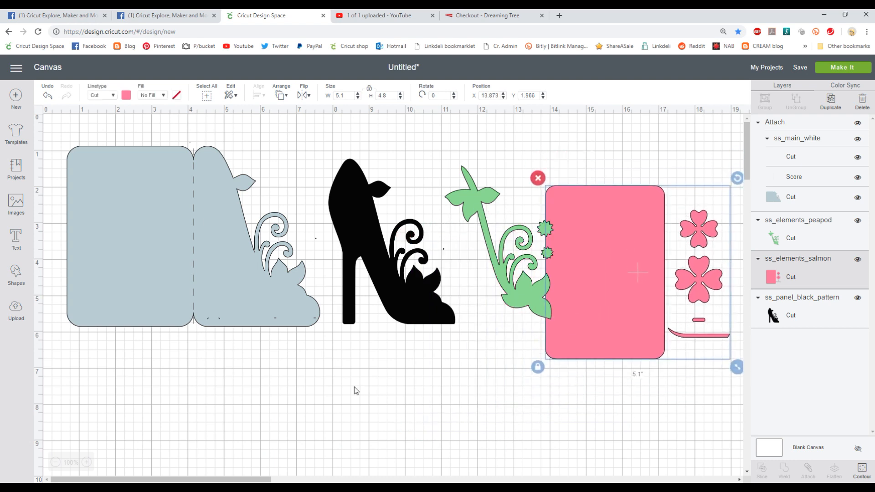